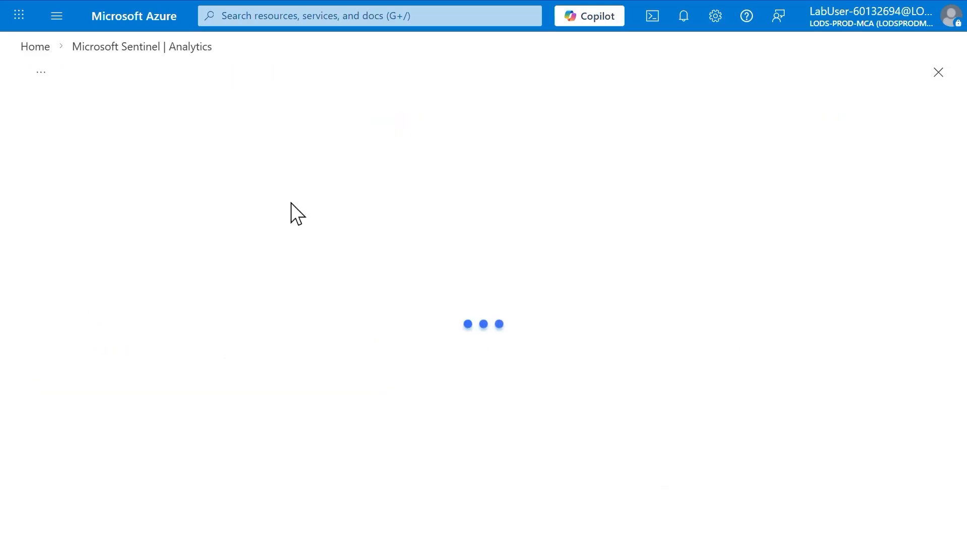
- Name the new Microsoft Security analytics rule "Create incidents based on Defender for Cloud"
left_click(285, 250)
type("Create inic")
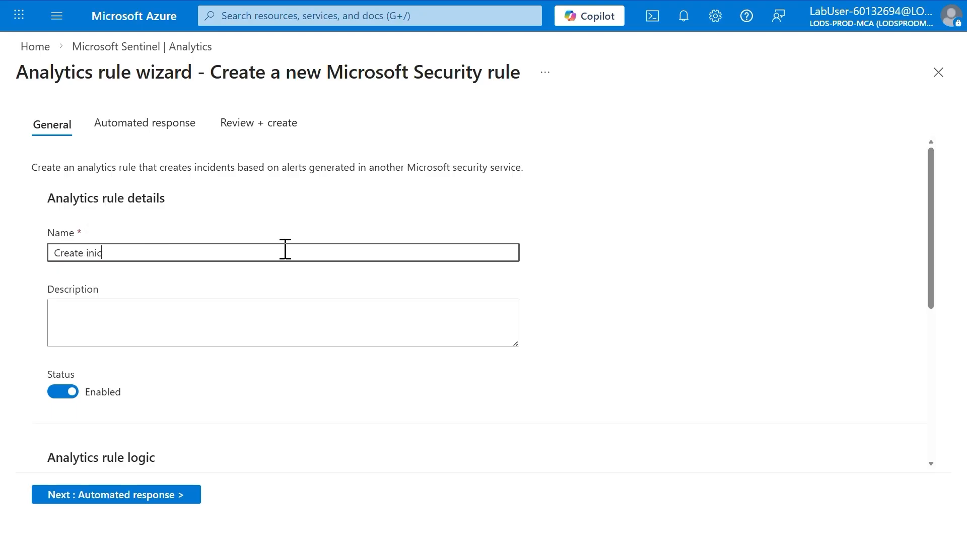
key("BackSpace")
key("BackSpace")
type("cidents ")
type("based on Defe")
type("nder for CL")
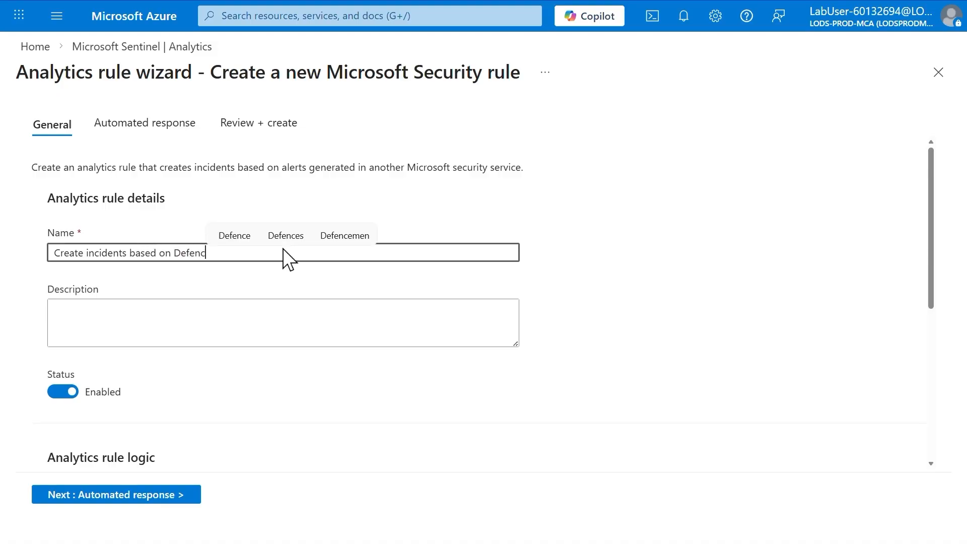
key("BackSpace")
type("loud")
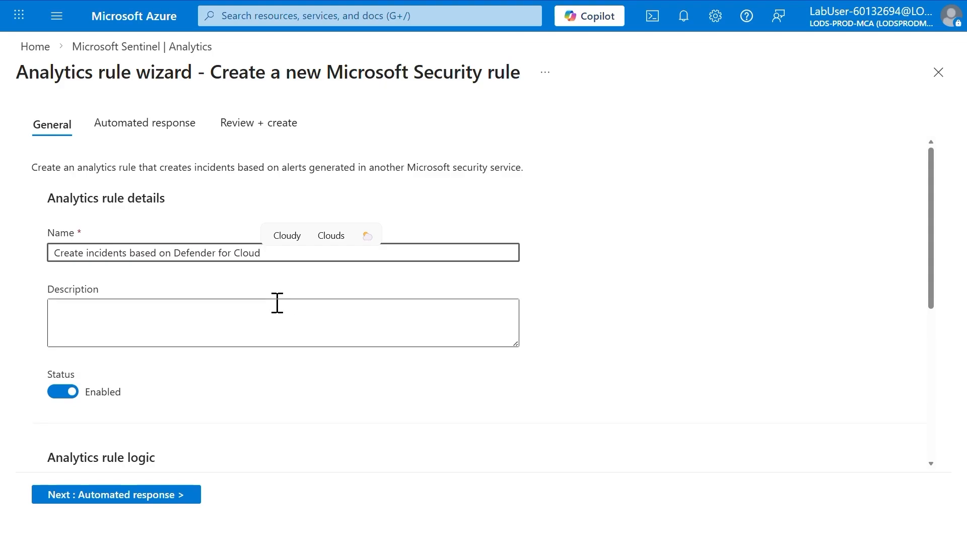
- Set the rule's Microsoft security service to Microsoft Defender for Cloud
scroll(276, 303, "down", 3)
scroll(199, 348, "down", 1)
left_click(199, 325)
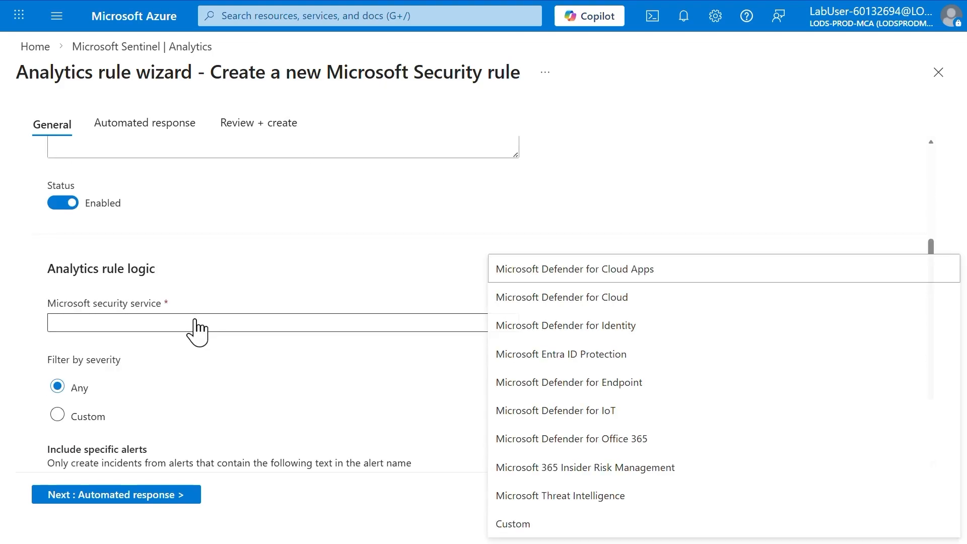
left_click(586, 317)
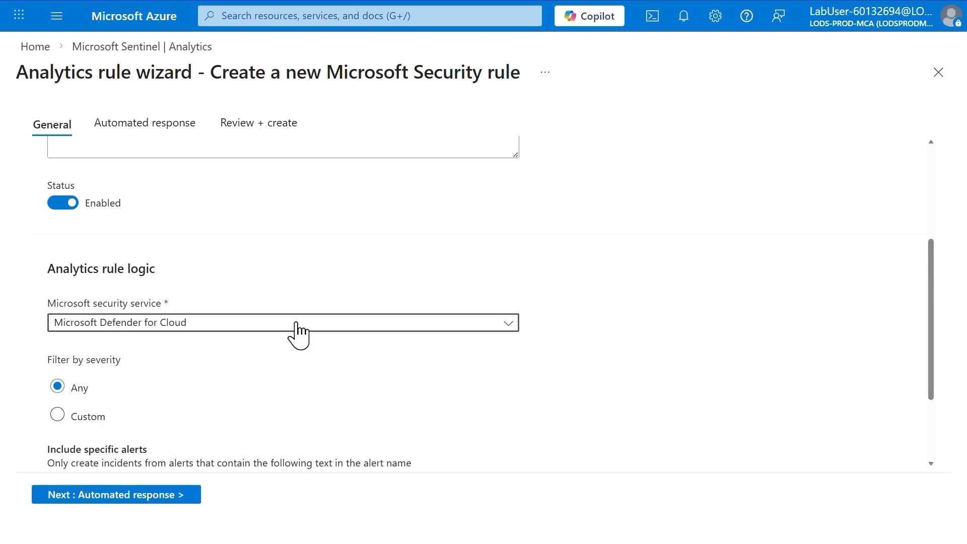
- Filter the rule by custom severity, including High, Medium and Low alerts
scroll(301, 334, "down", 1)
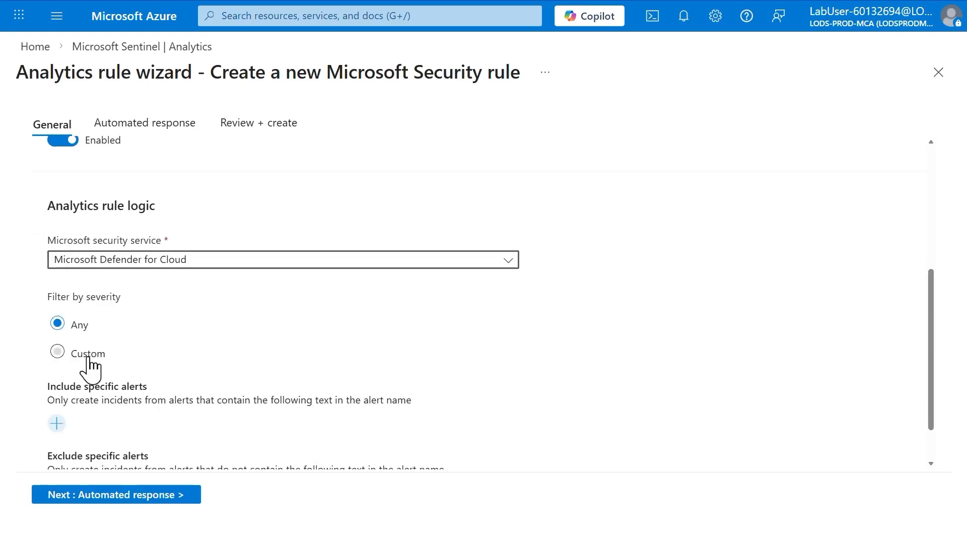
left_click(56, 352)
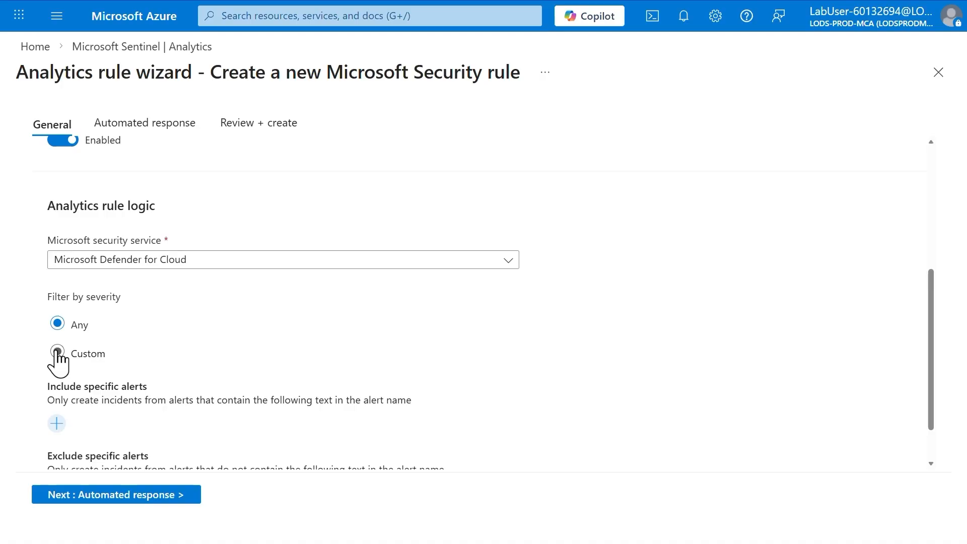
left_click(136, 398)
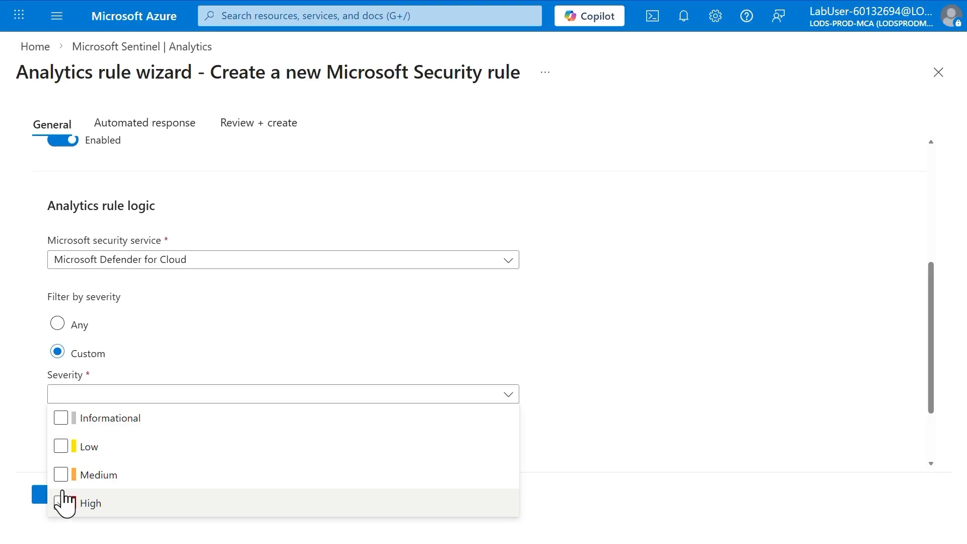
left_click(61, 503)
left_click(61, 475)
left_click(61, 446)
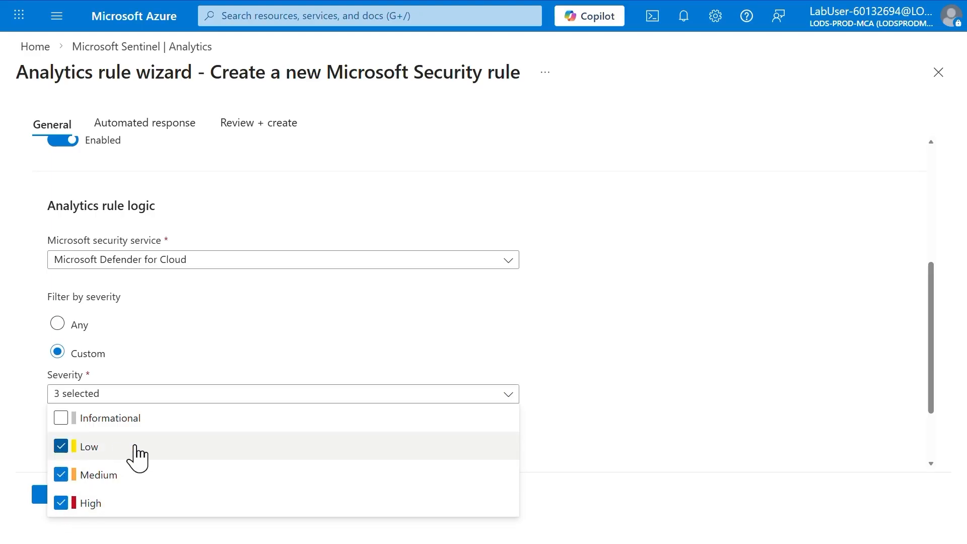
left_click(621, 488)
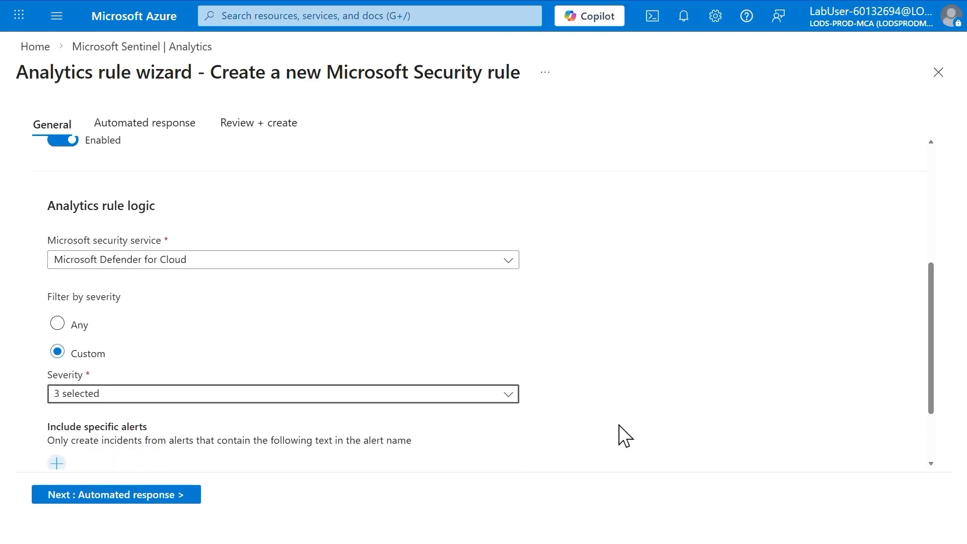
- Complete the analytics rule without alert name filters or automation rules and save it
scroll(625, 435, "down", 2)
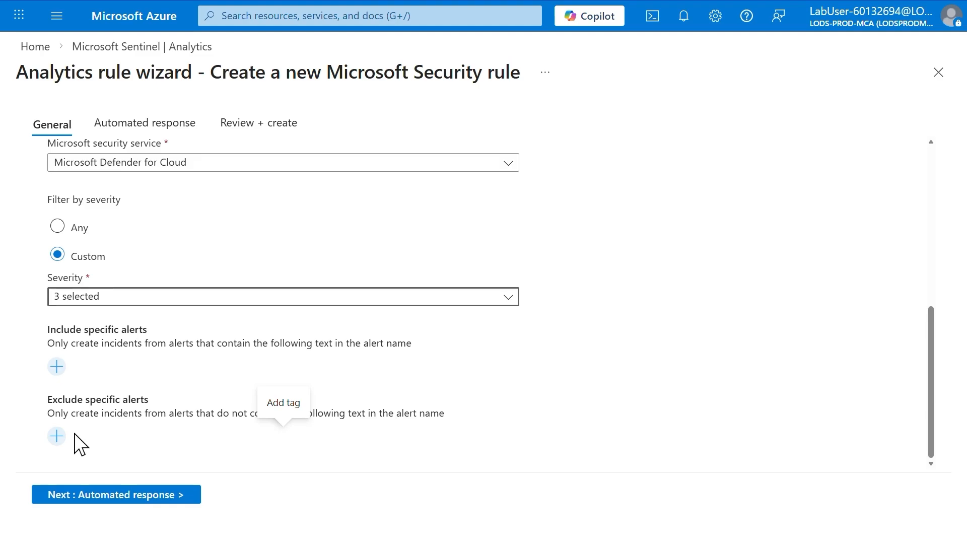
left_click(96, 496)
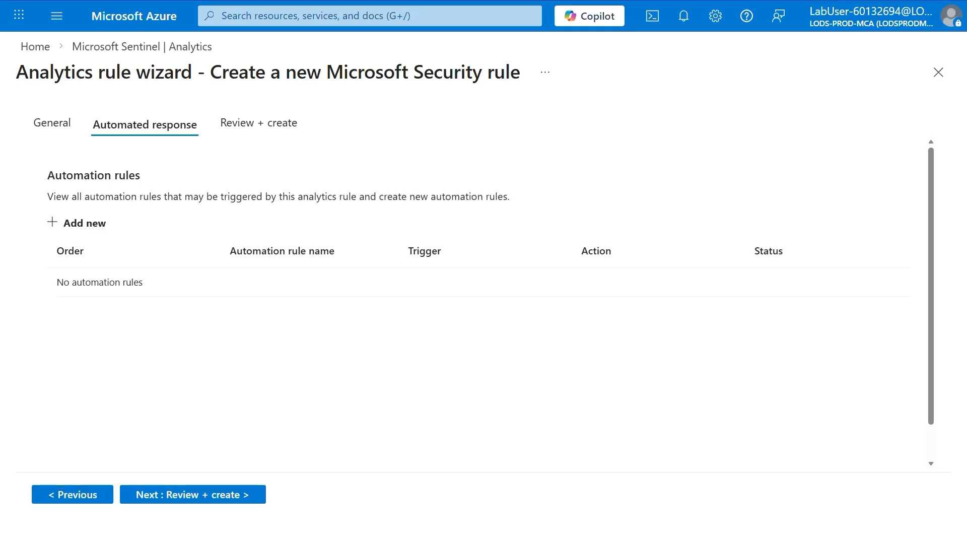
left_click(166, 496)
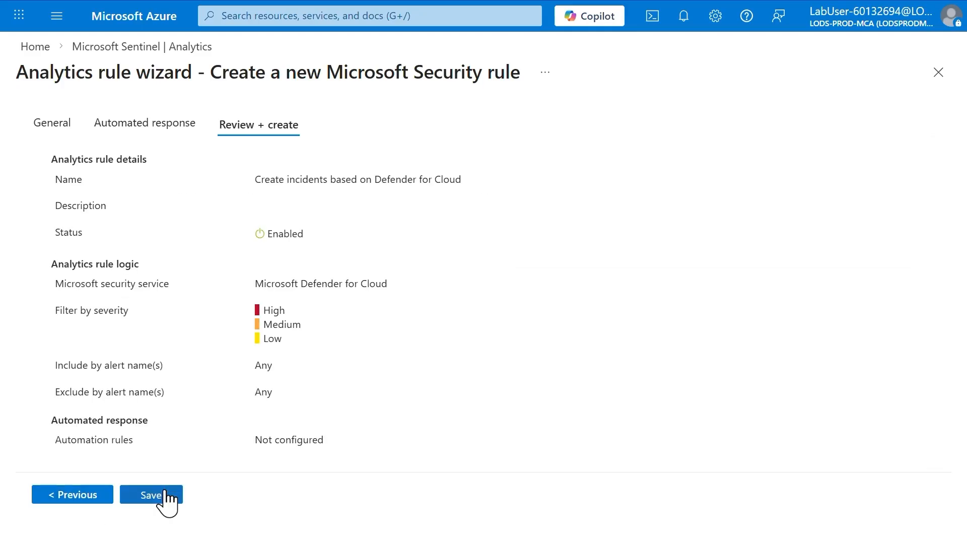
left_click(167, 496)
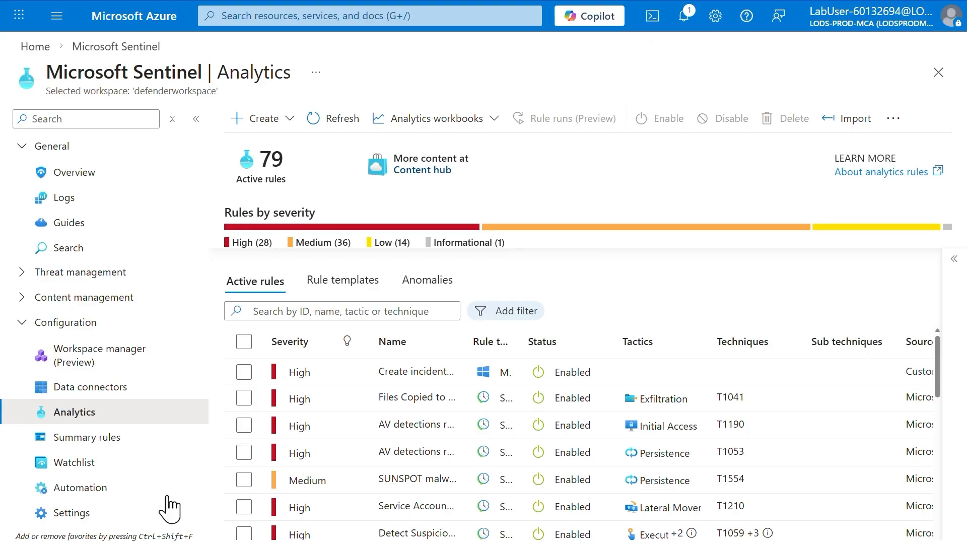
- Search the Content hub for "soar essentials" and open the Sentinel SOAR Essentials solution for management
left_click(23, 297)
left_click(71, 331)
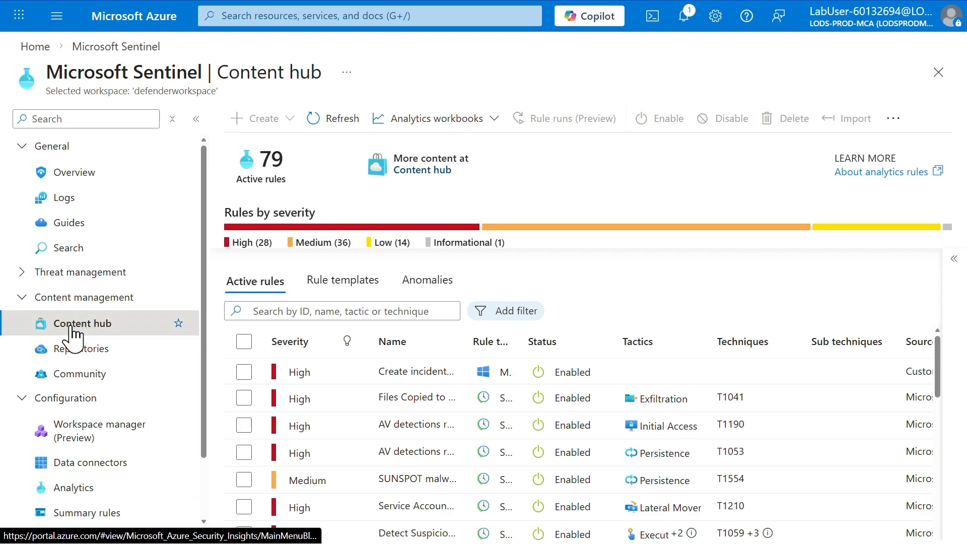
left_click(347, 255)
type("soar essentials")
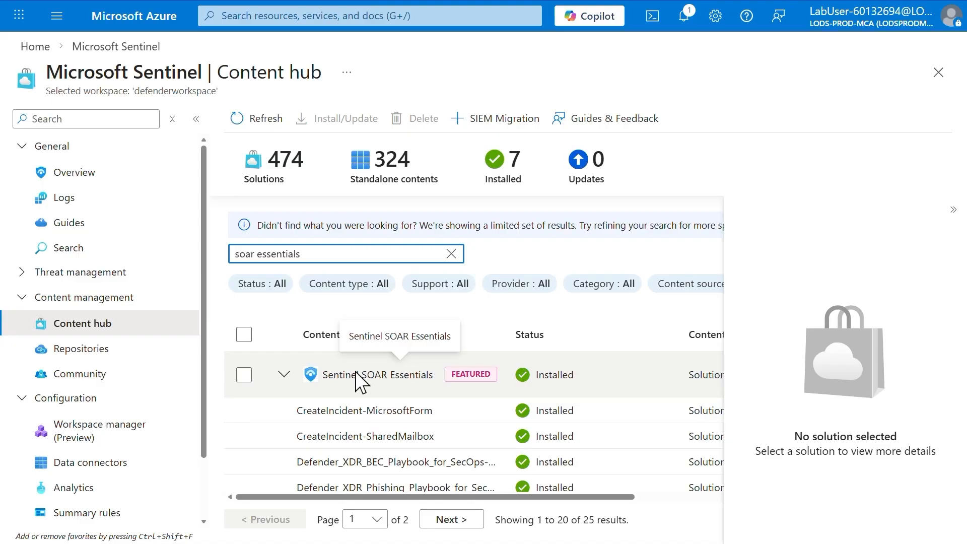
left_click(360, 380)
left_click(763, 523)
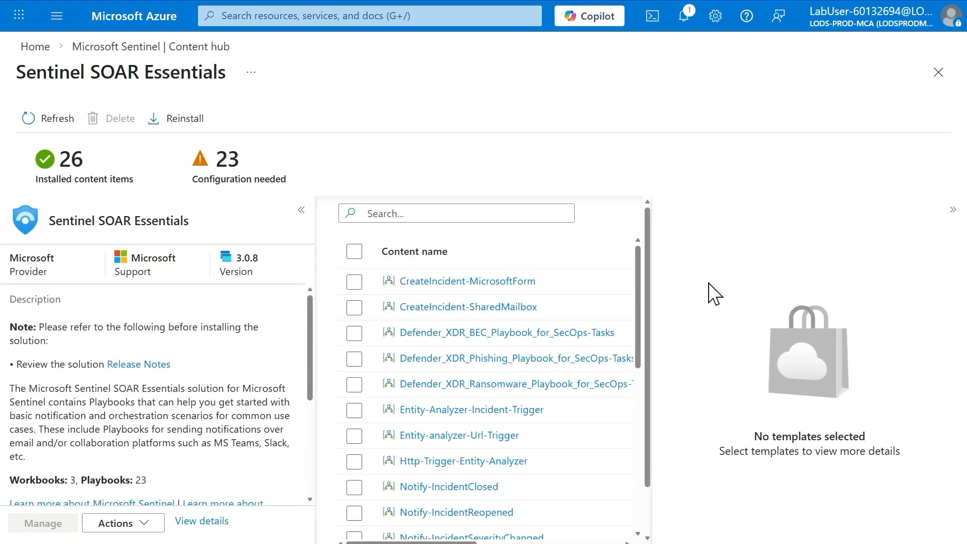
- Open the configuration of the Defender XDR Ransomware playbook template for SecOps tasks and create a playbook from it
left_click(355, 385)
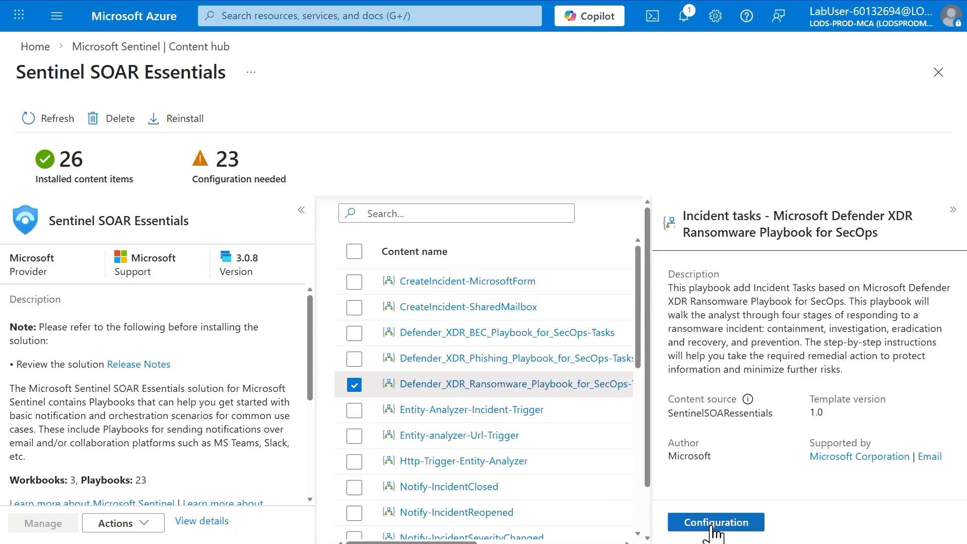
left_click(714, 522)
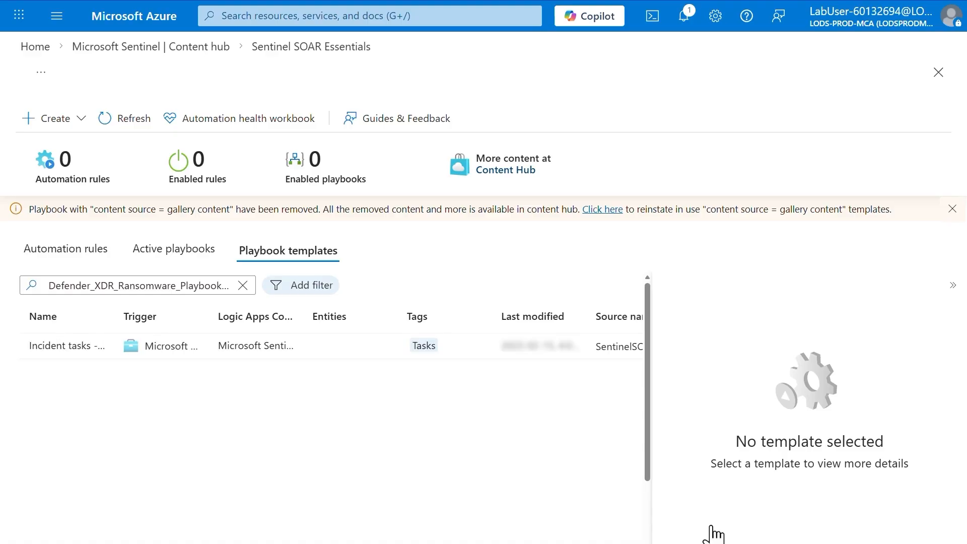
left_click(72, 348)
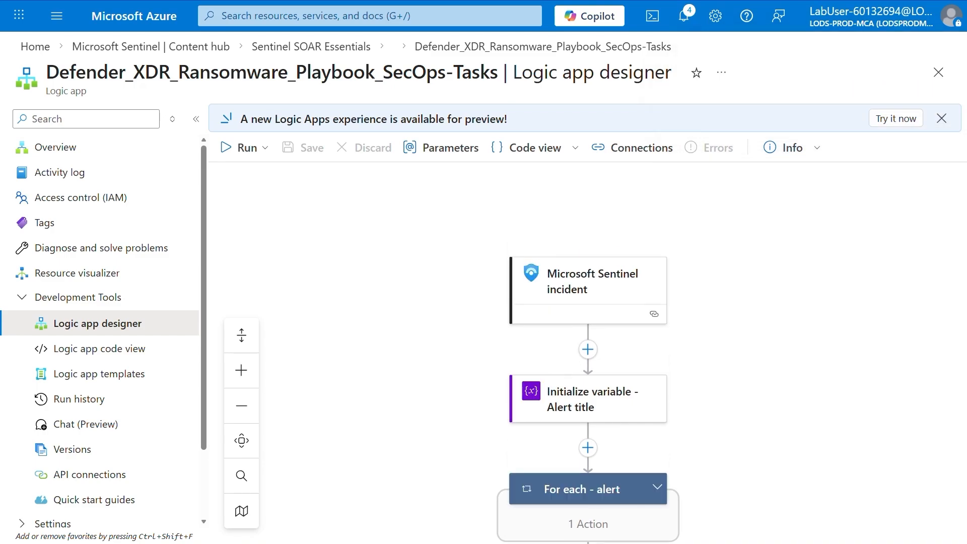
- Sign in with a new OAuth connection for the playbook's Microsoft Sentinel incident trigger and save the workflow
left_click(612, 301)
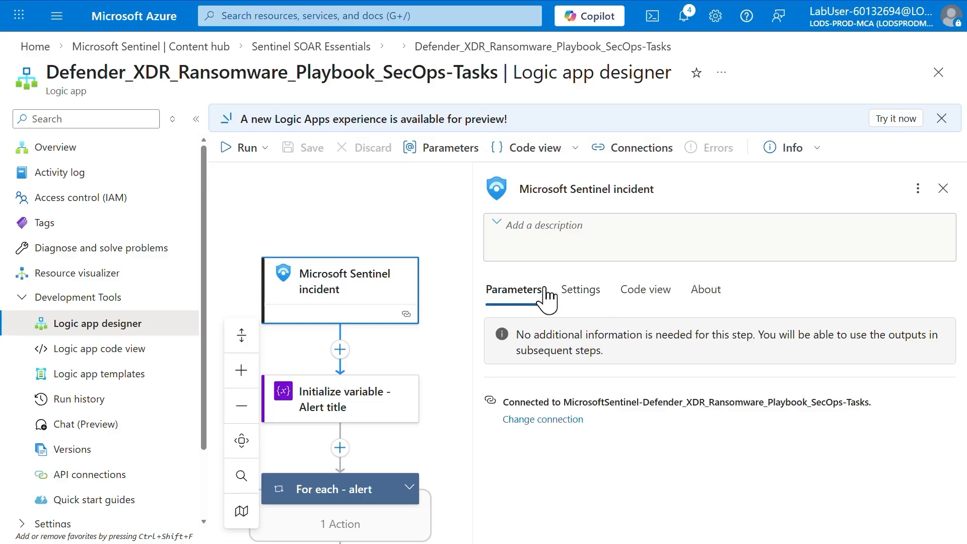
left_click(544, 420)
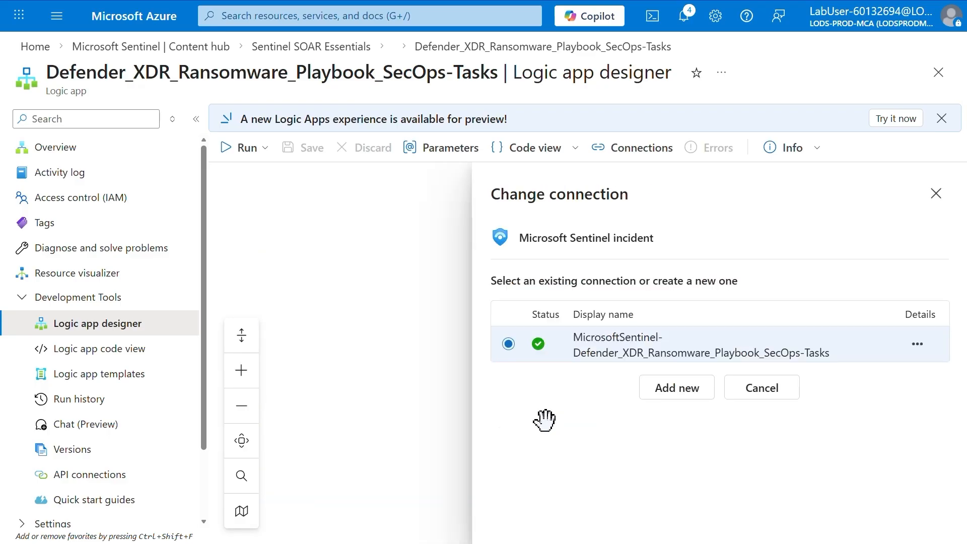
left_click(675, 388)
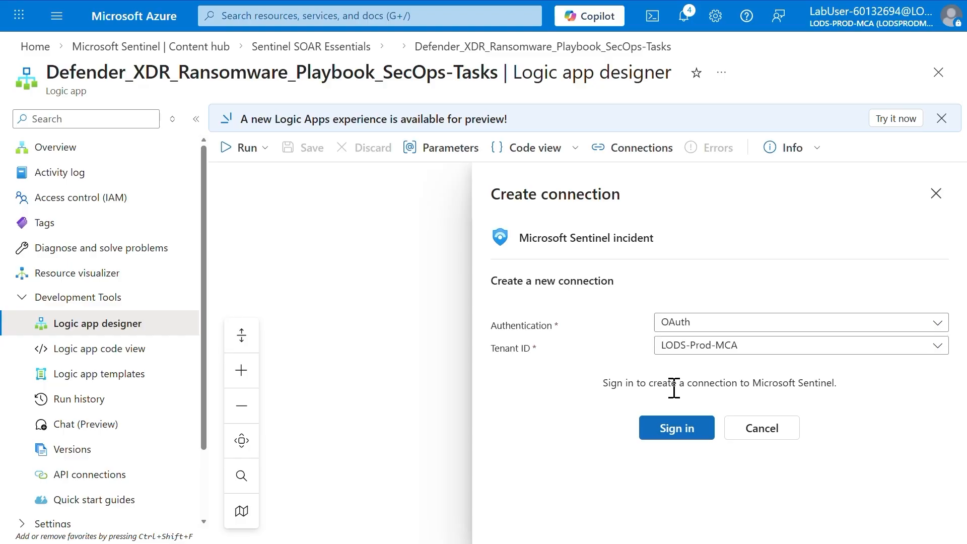
left_click(670, 430)
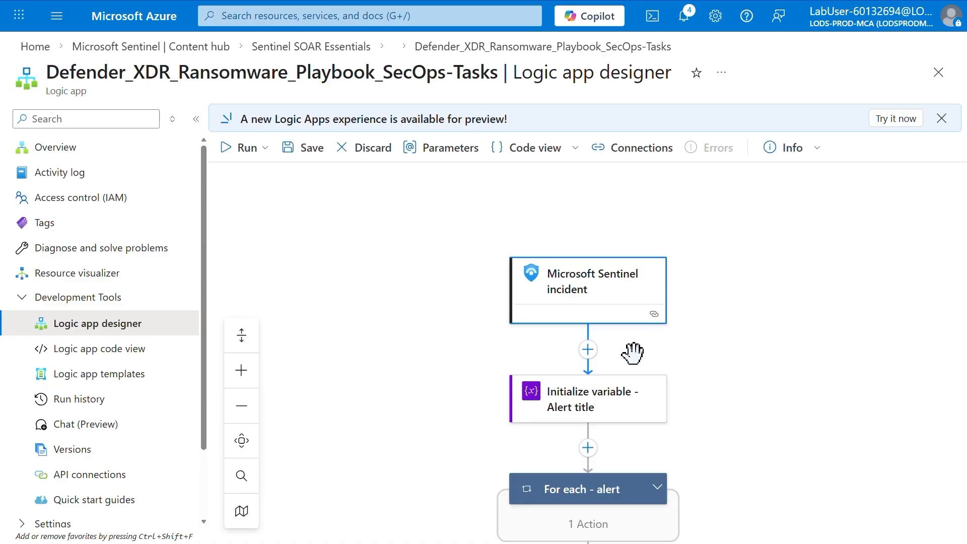
left_click(299, 150)
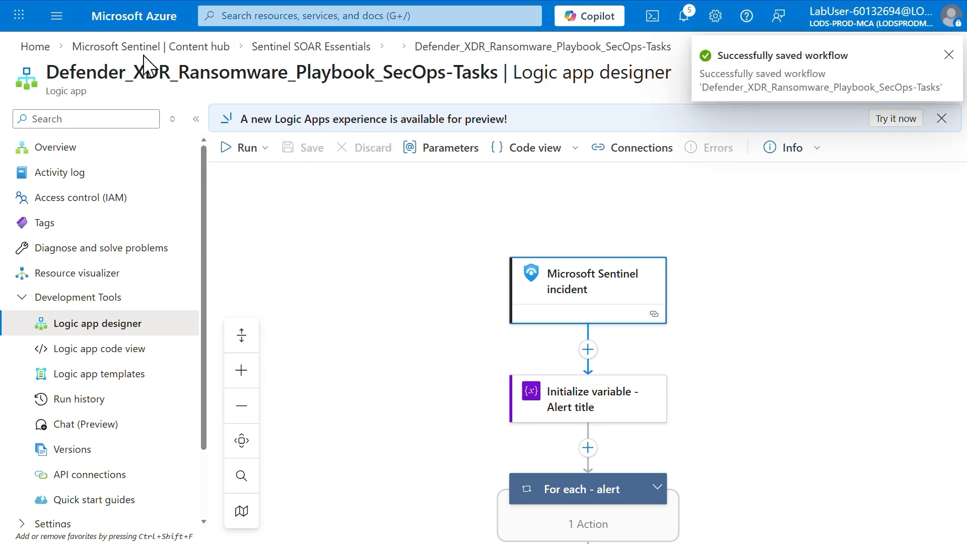
- Start a new automation rule in Microsoft Sentinel's Automation section and name it Demo
left_click(129, 46)
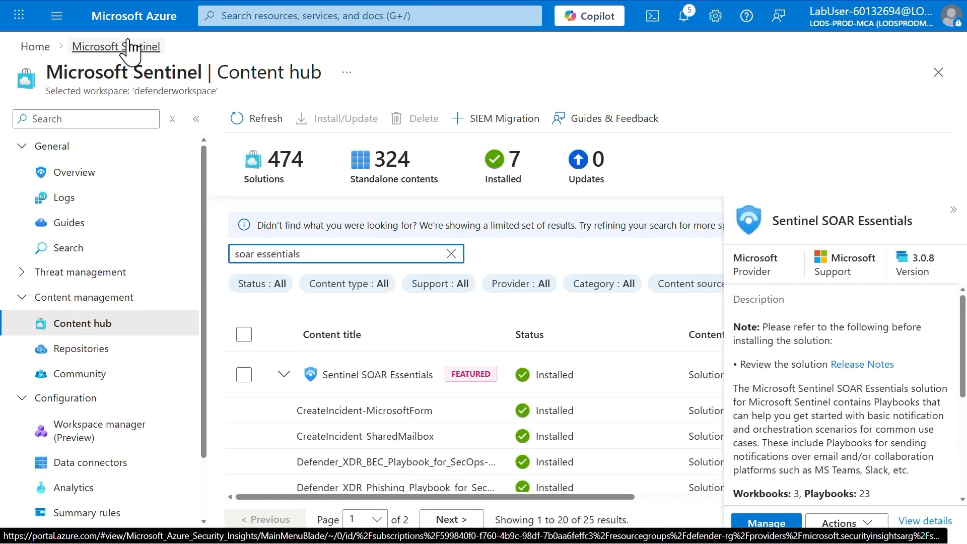
scroll(30, 392, "down", 2)
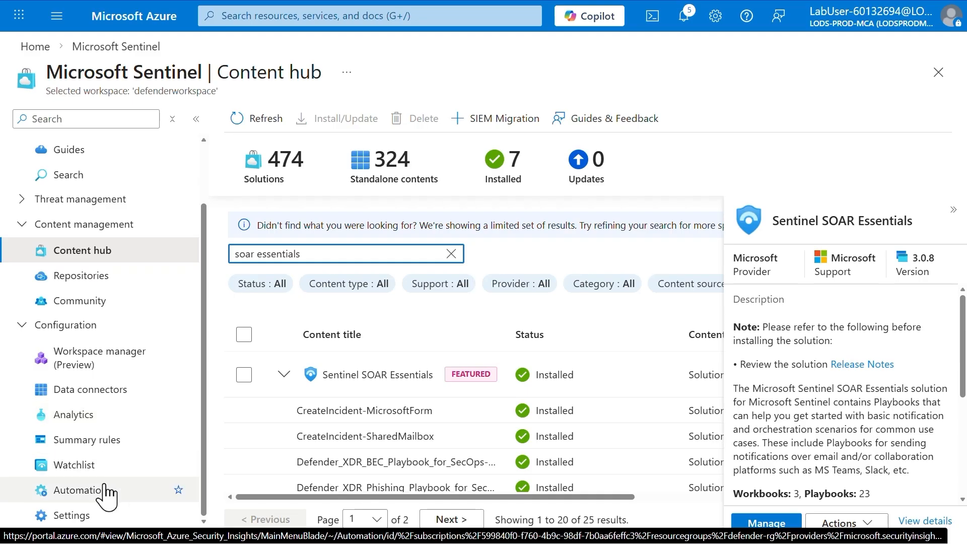
left_click(80, 490)
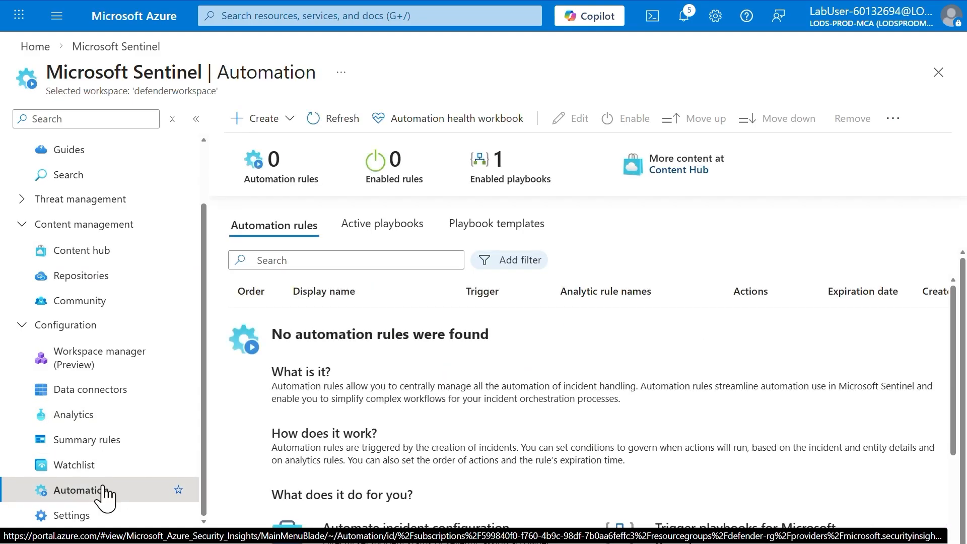
left_click(278, 121)
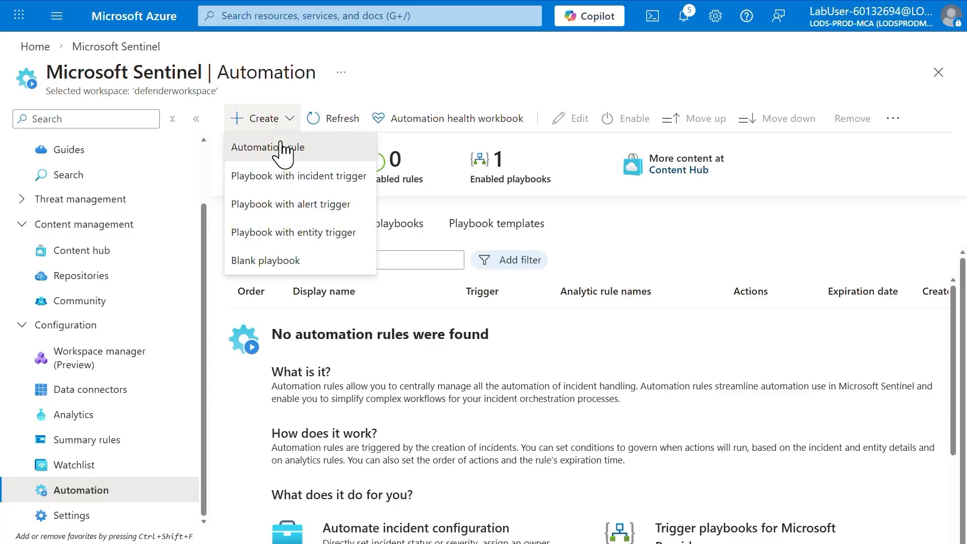
left_click(283, 155)
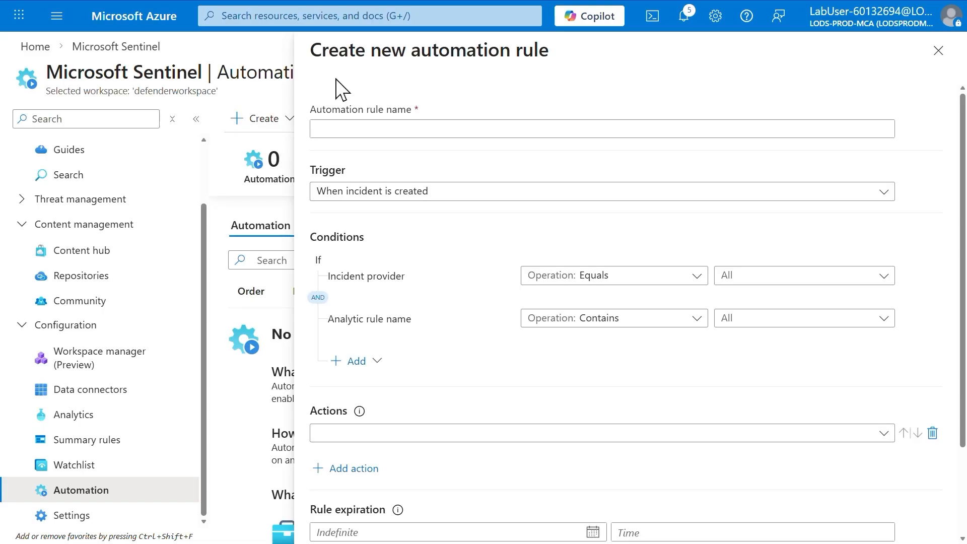
left_click(362, 131)
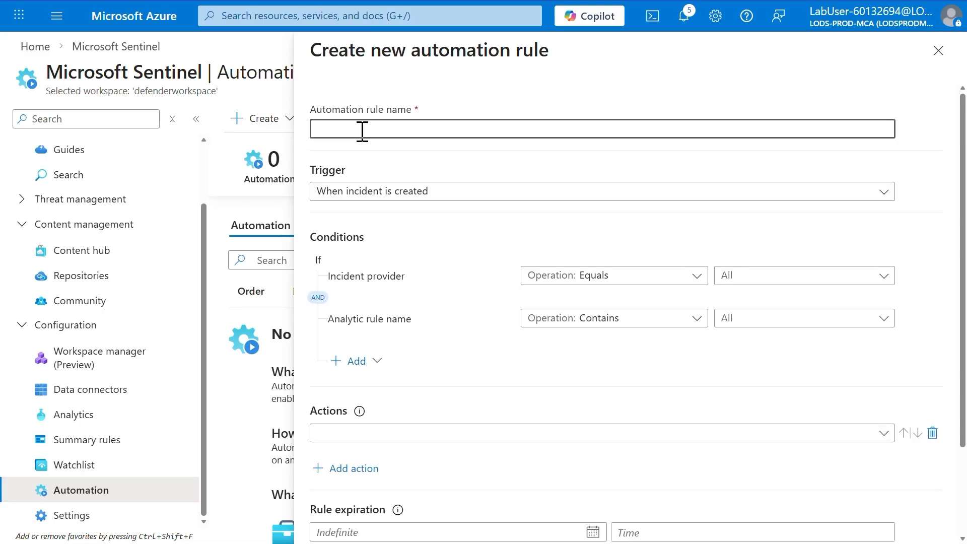
type("D")
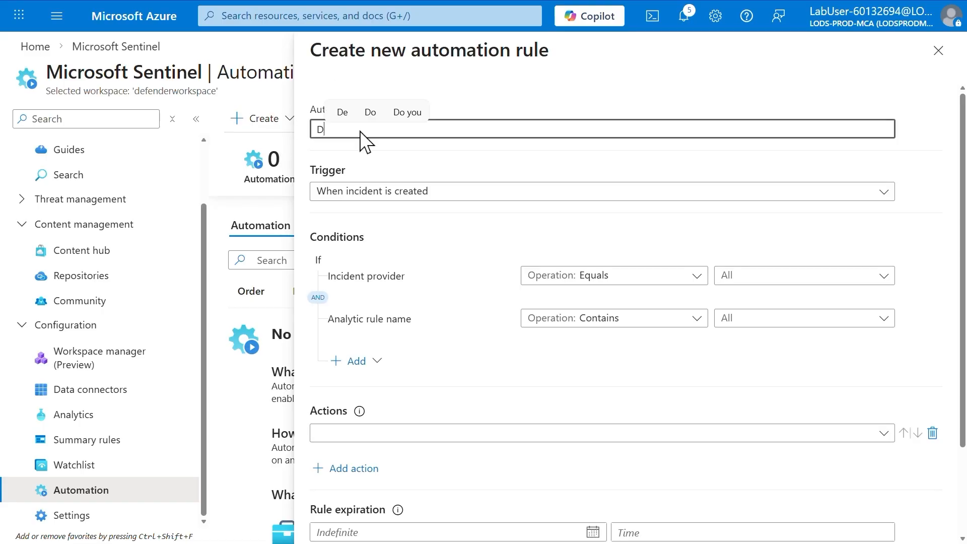
type("emo")
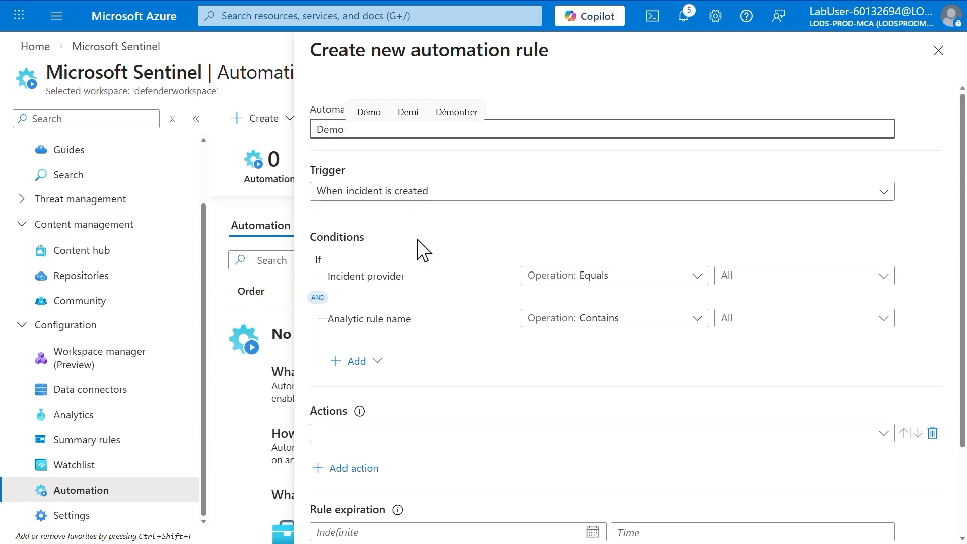
- Add an And condition to the automation rule with the Tactics property and the Contains operation
left_click(379, 371)
left_click(377, 362)
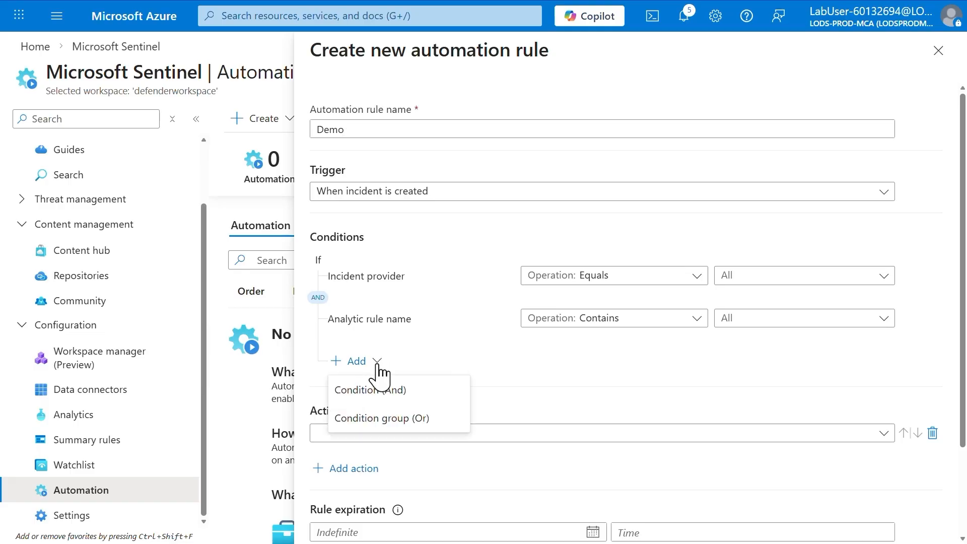
left_click(401, 398)
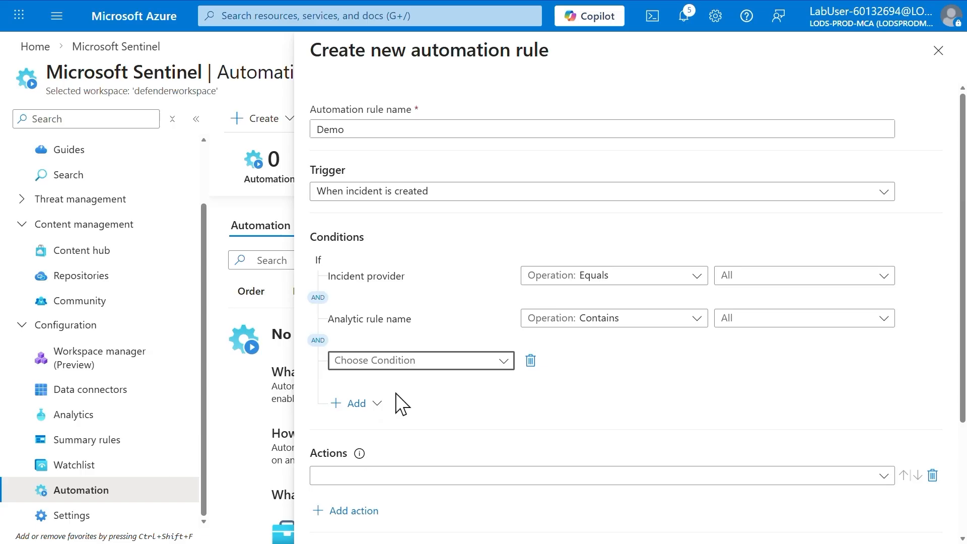
left_click(409, 367)
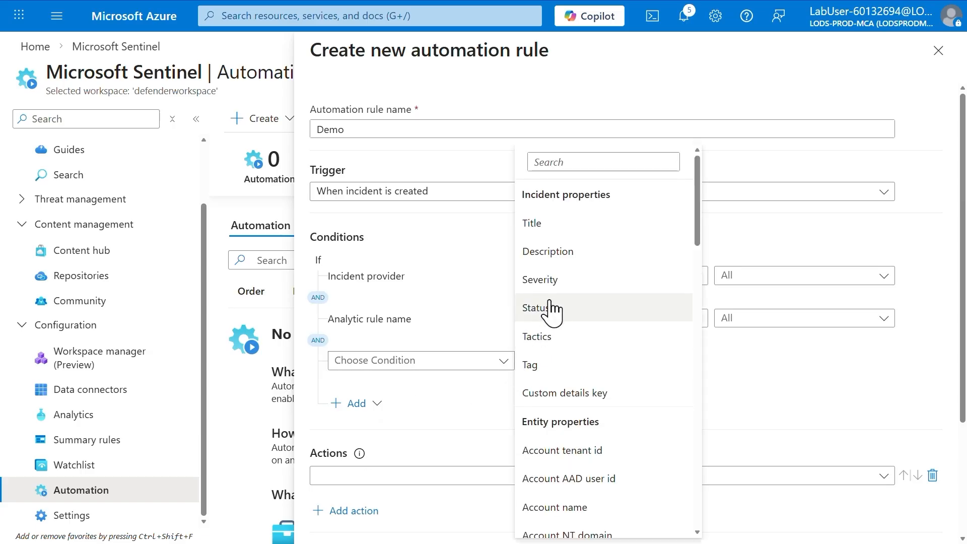
scroll(545, 222, "down", 3)
left_click(543, 216)
left_click(615, 371)
left_click(643, 389)
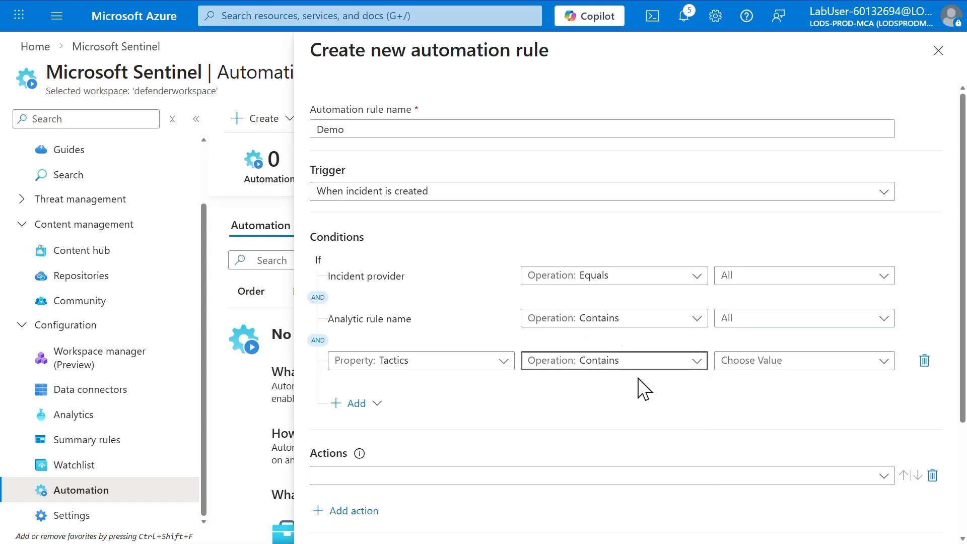
- Set the Tactics condition's values to Reconnaissance, Execution, Persistence, Command And Control, Exfiltration and PreAttack
left_click(765, 370)
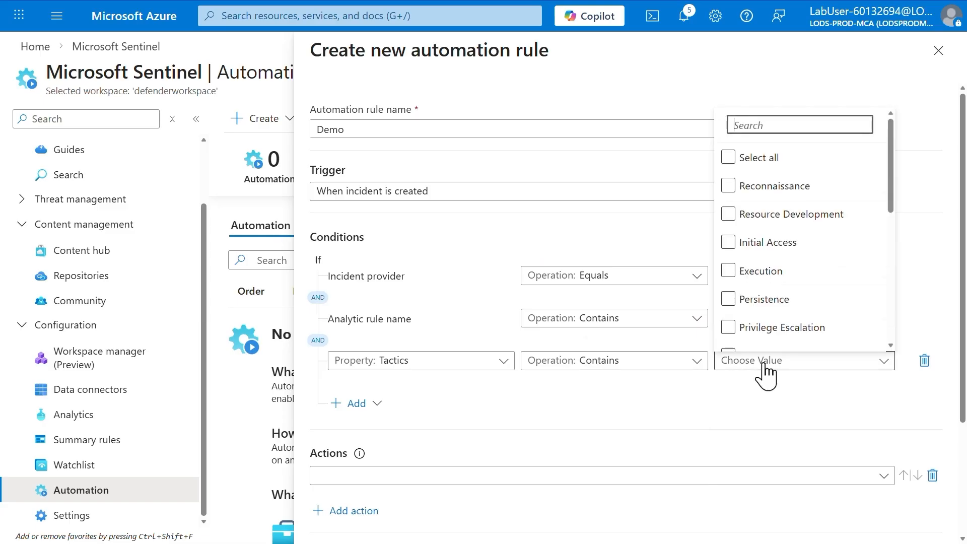
left_click(744, 235)
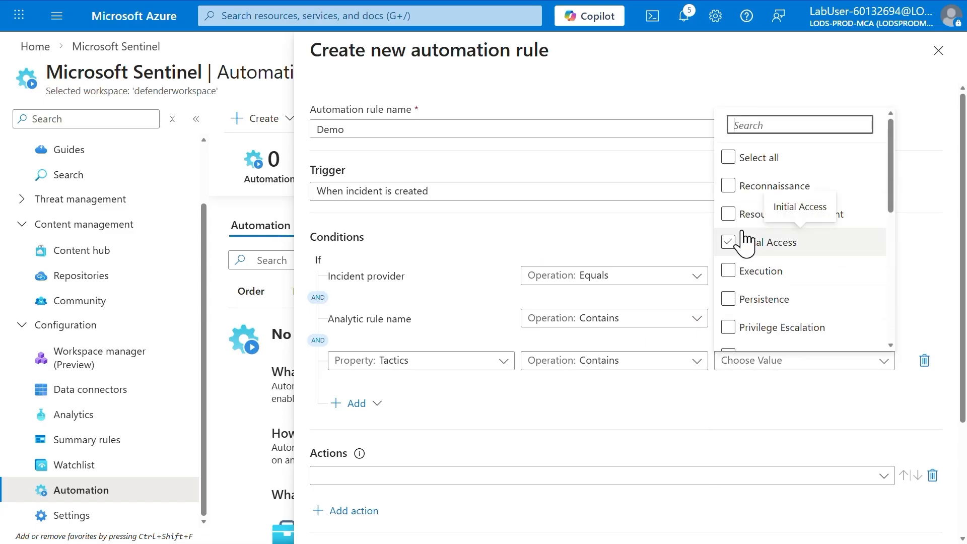
left_click(729, 187)
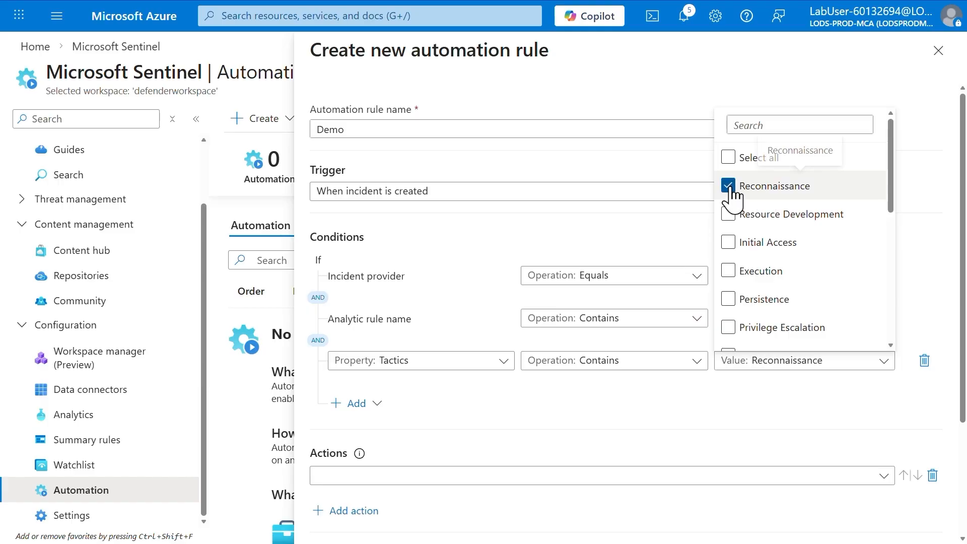
left_click(729, 272)
scroll(735, 237, "down", 3)
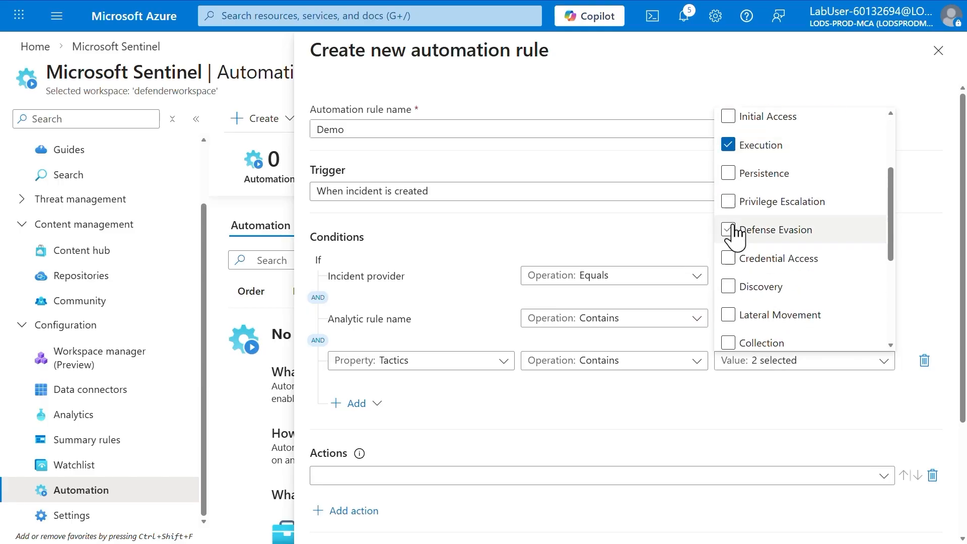
left_click(729, 173)
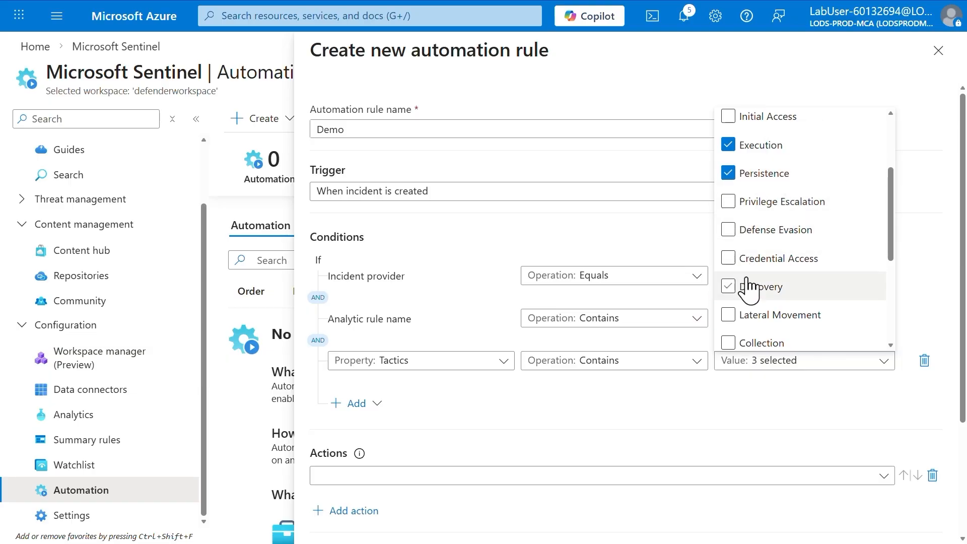
scroll(738, 283, "down", 2)
left_click(730, 260)
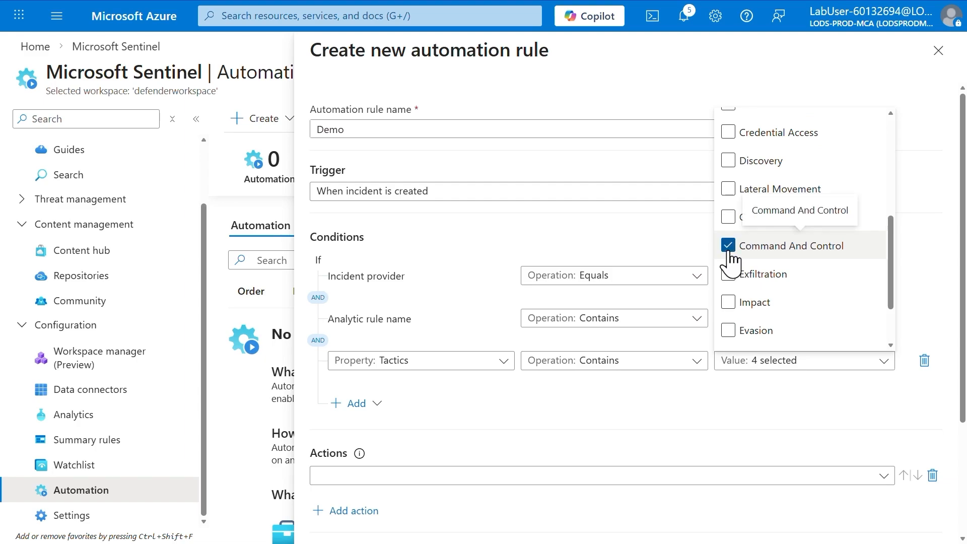
left_click(729, 273)
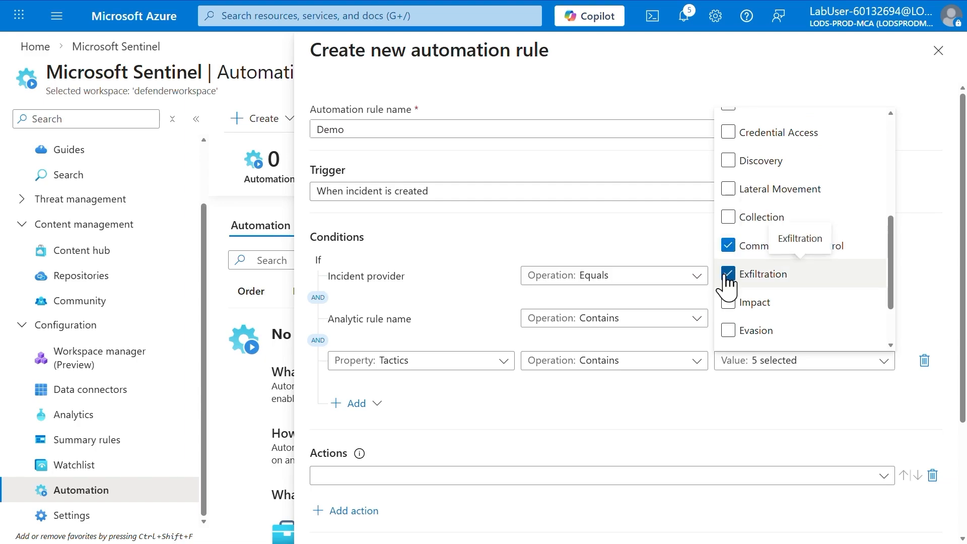
scroll(732, 282, "down", 3)
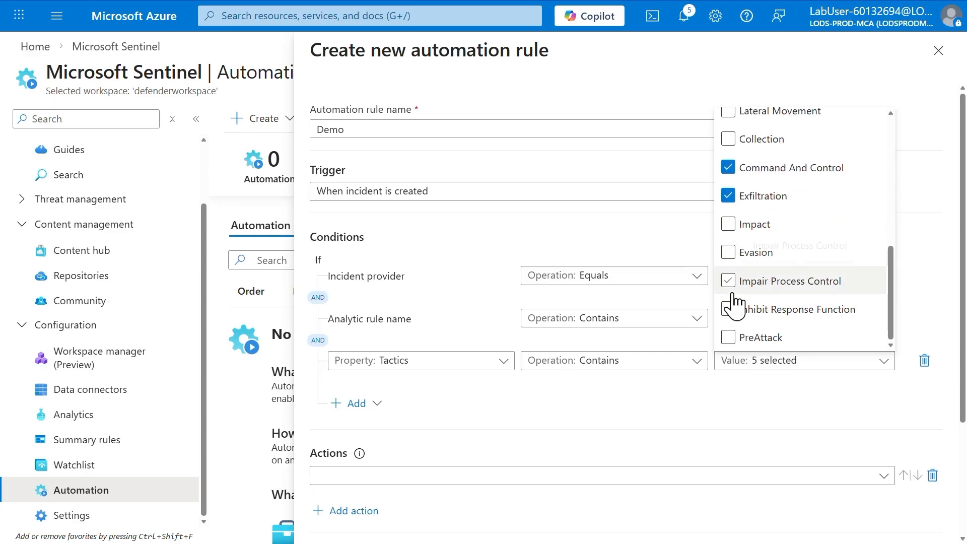
left_click(729, 337)
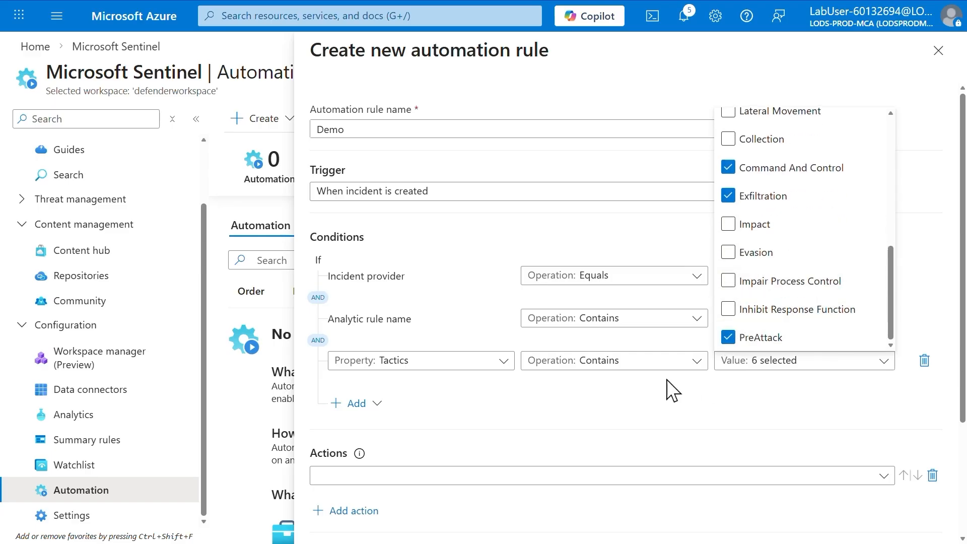
left_click(673, 390)
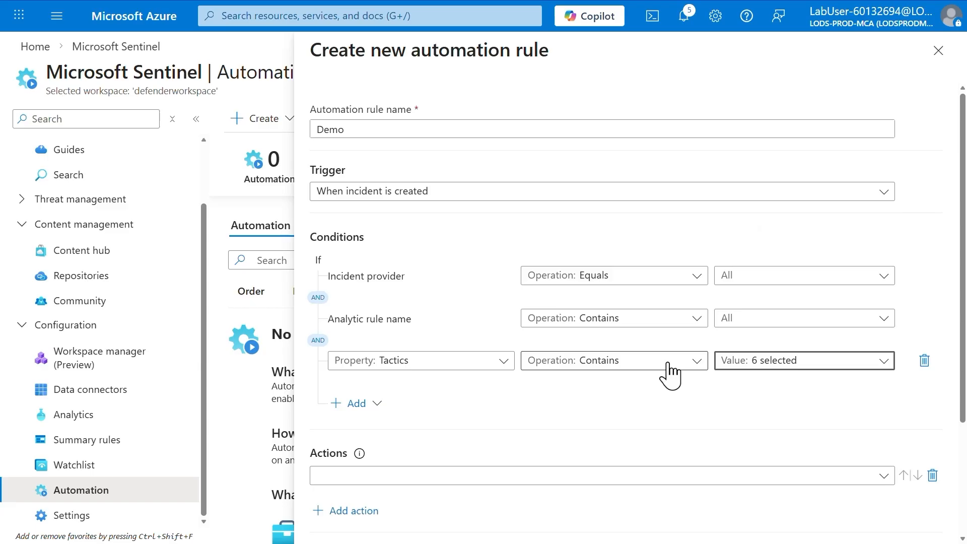
- Set the automation rule's action to Run playbook and open the list of available playbooks
left_click(367, 483)
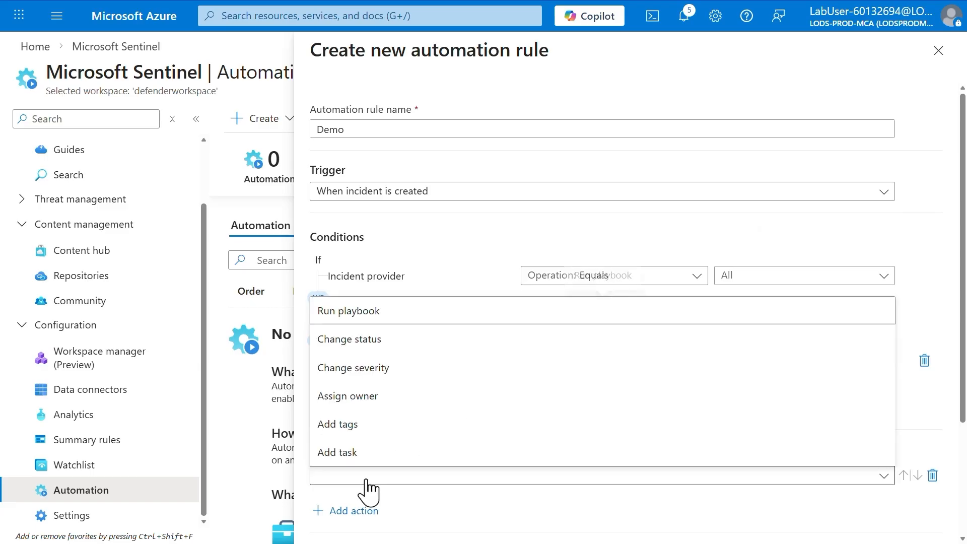
left_click(376, 313)
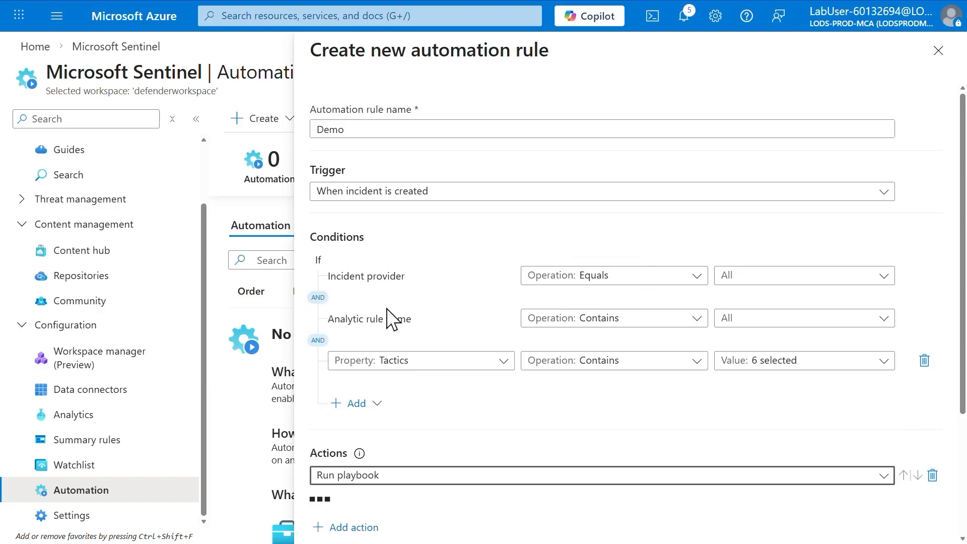
scroll(463, 426, "down", 2)
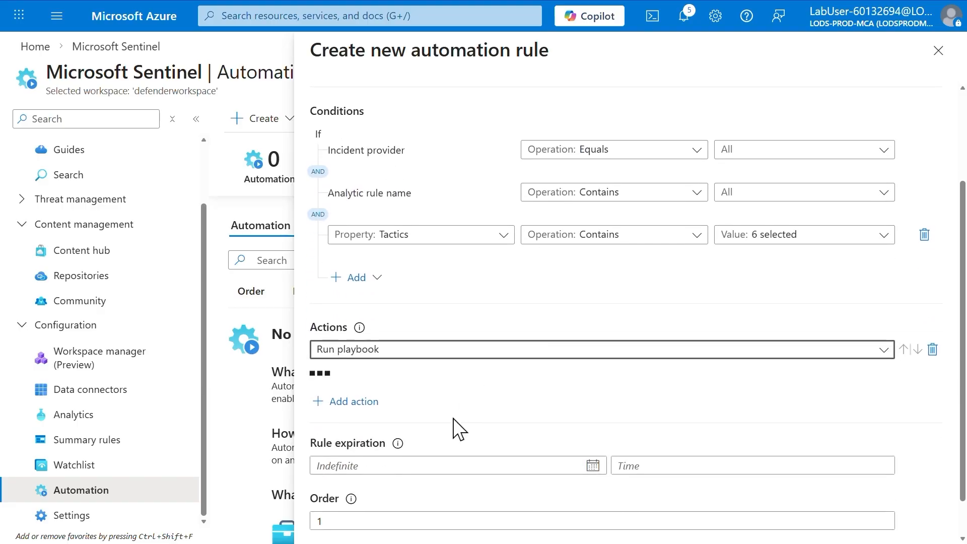
left_click(421, 389)
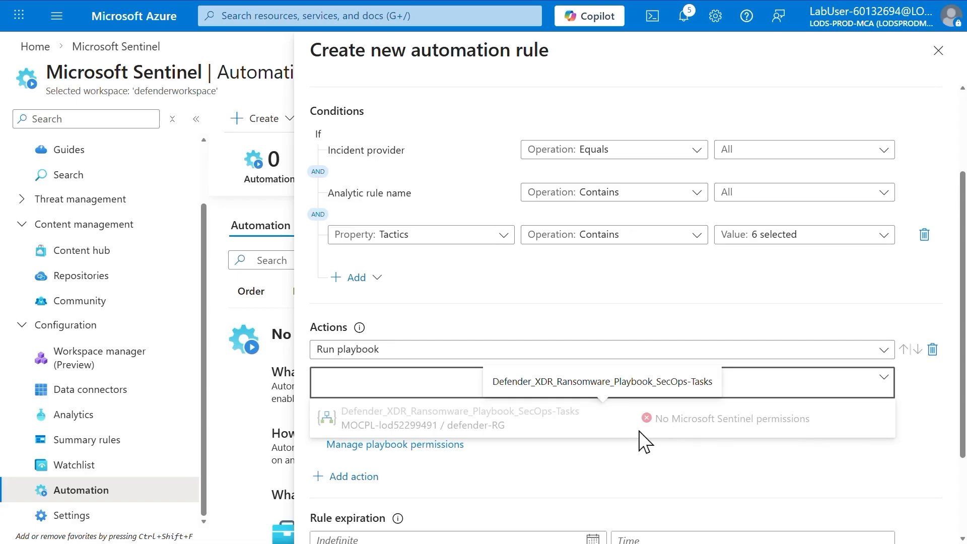
- Grant Microsoft Sentinel permission to run the playbooks in the defender-RG resource group
left_click(419, 446)
left_click(421, 445)
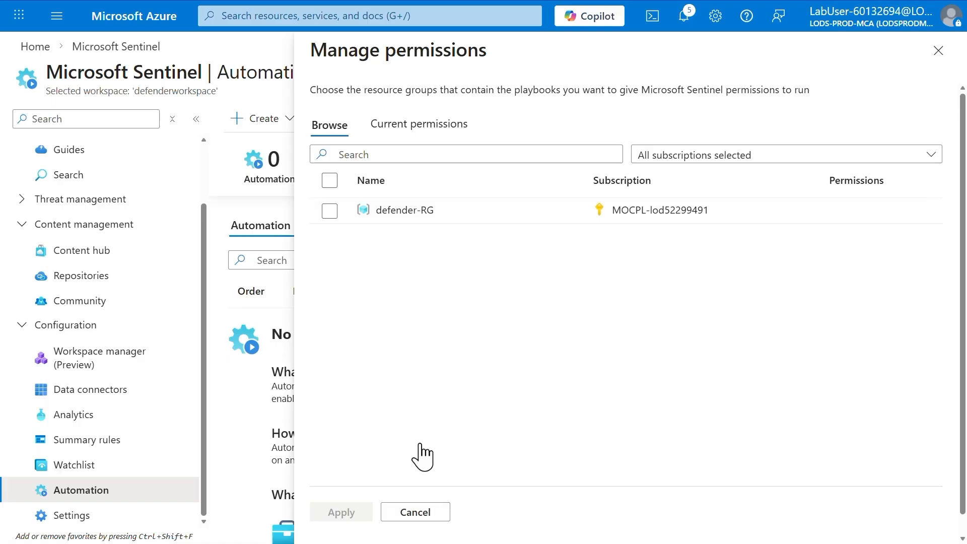
left_click(329, 211)
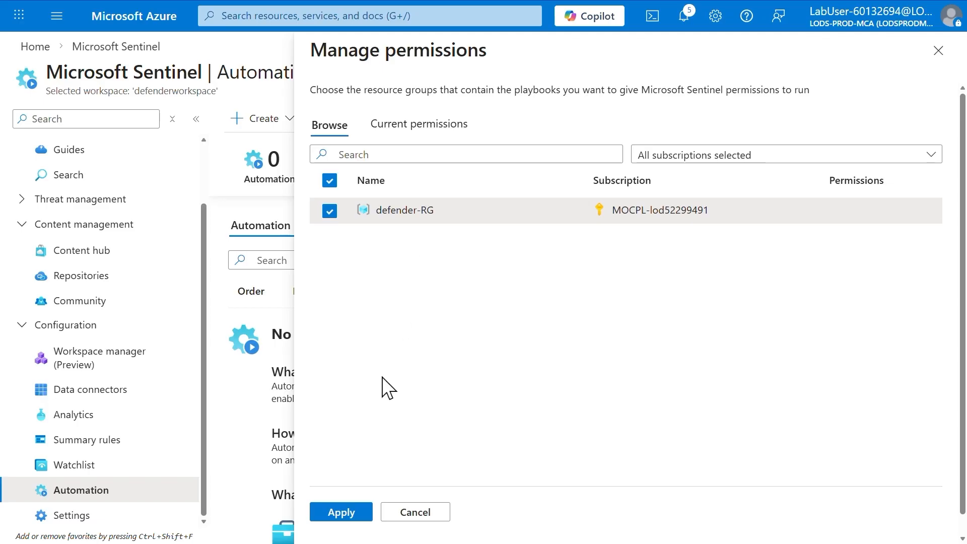
left_click(347, 513)
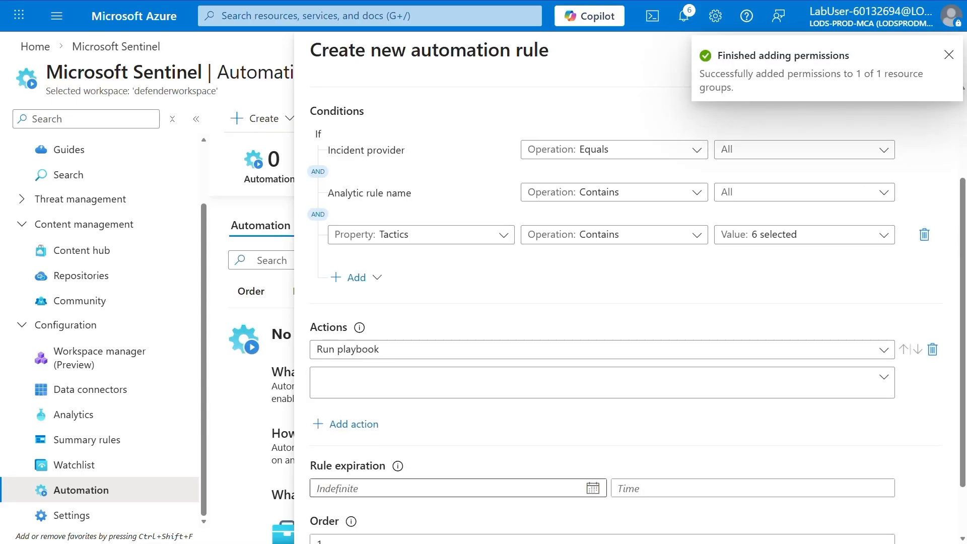
- Choose Defender_XDR_Ransomware_Playbook_SecOps-Tasks as the playbook to run and apply the automation rule
left_click(411, 388)
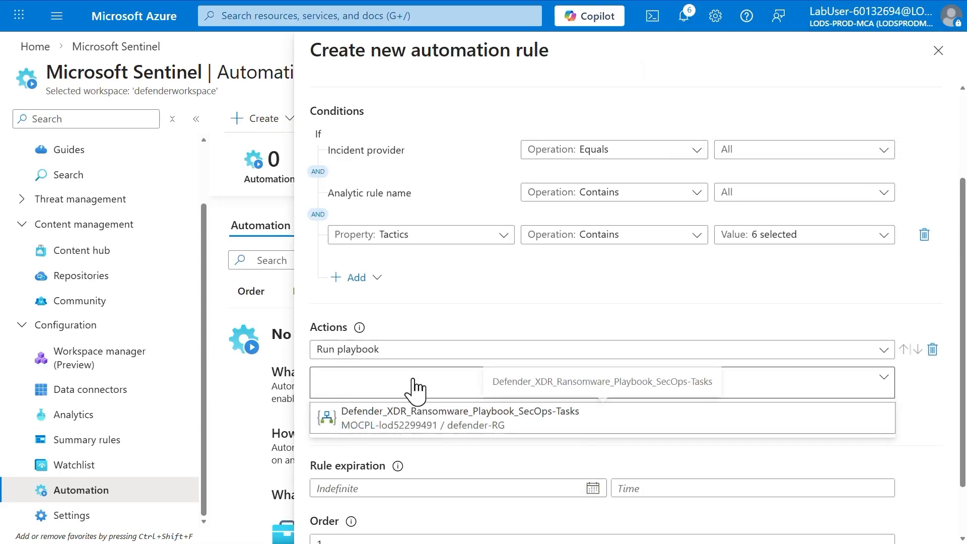
left_click(411, 428)
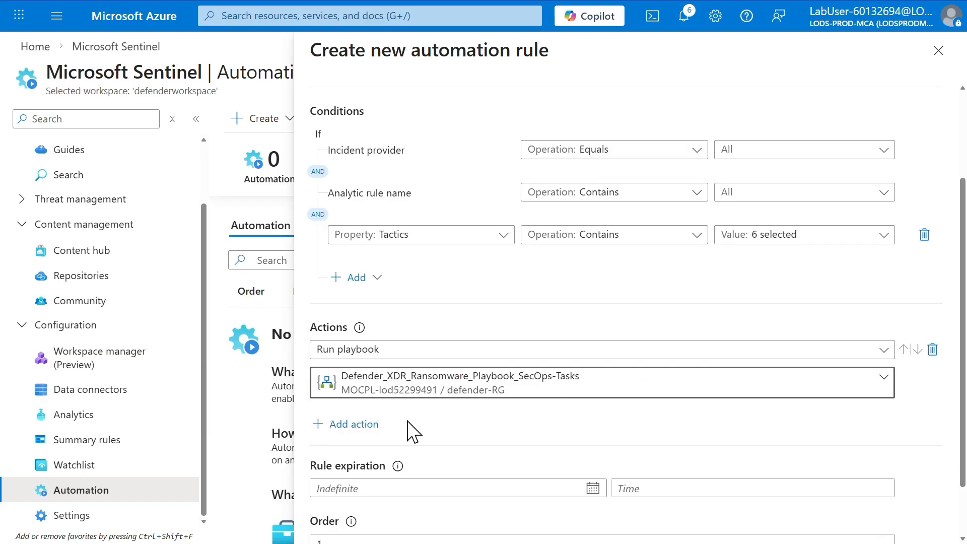
scroll(411, 428, "down", 2)
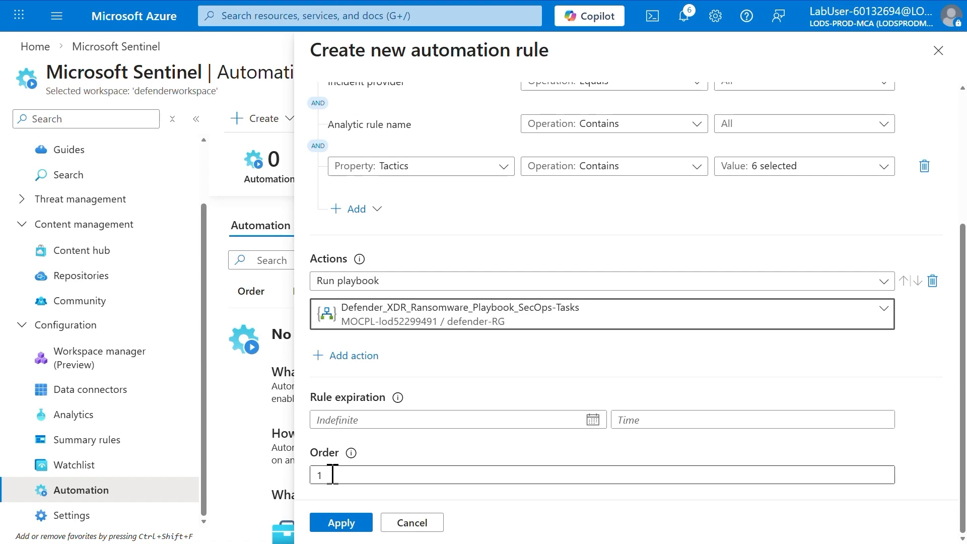
left_click(347, 524)
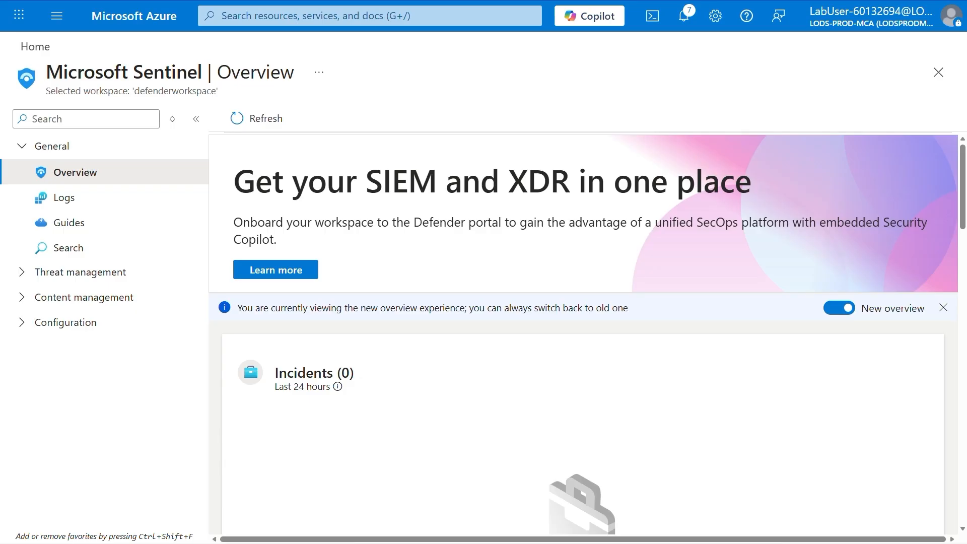
- Search Microsoft Sentinel's Content hub for "azure activy" and open the Azure Activity solution for management
left_click(25, 304)
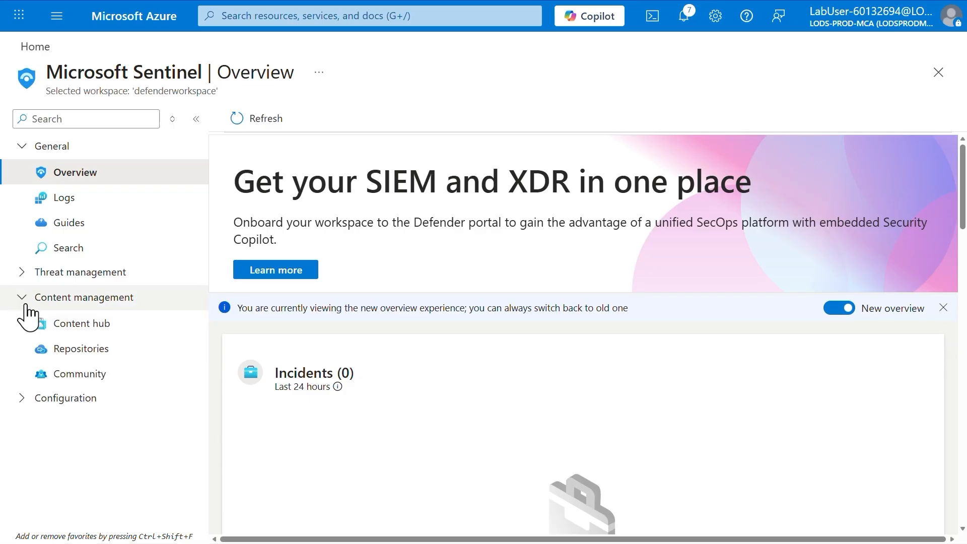
left_click(86, 325)
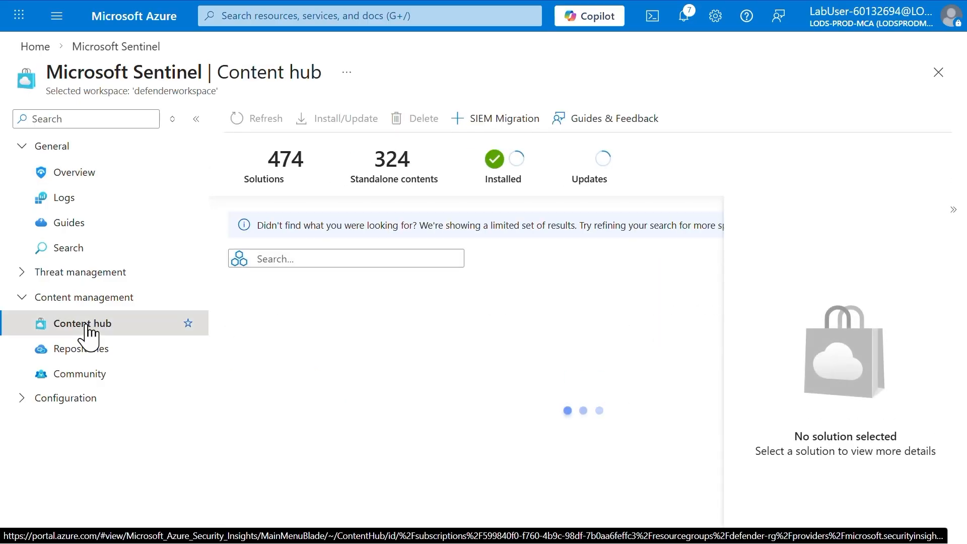
left_click(300, 254)
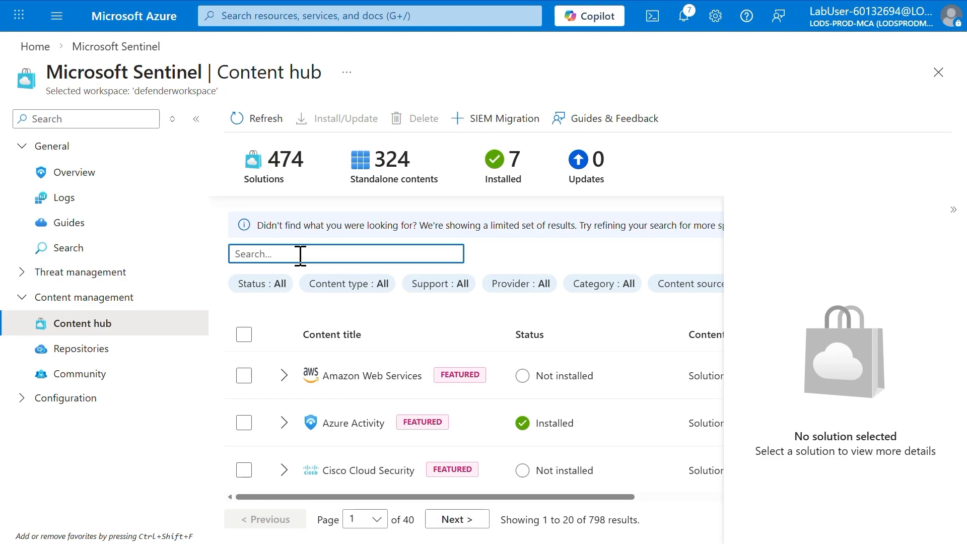
type("azure a")
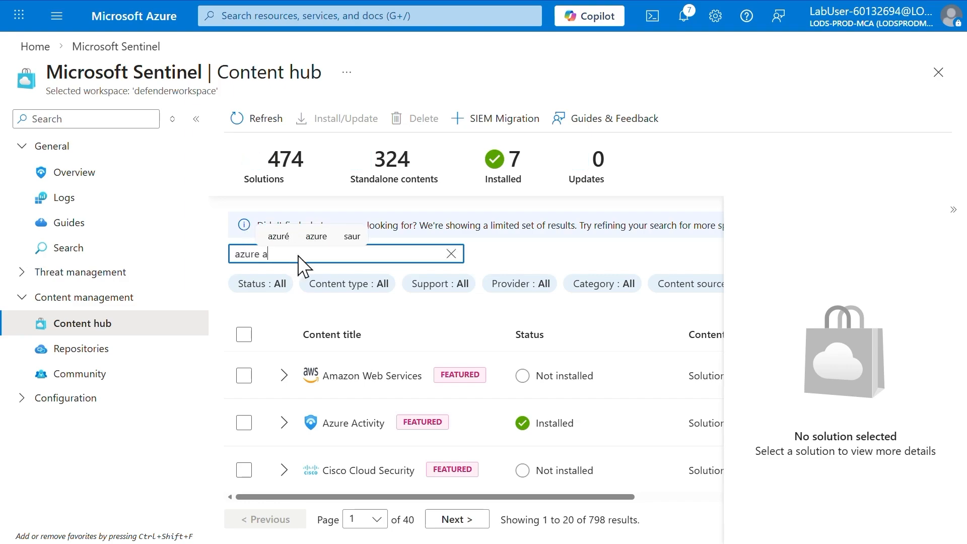
type("ctivy")
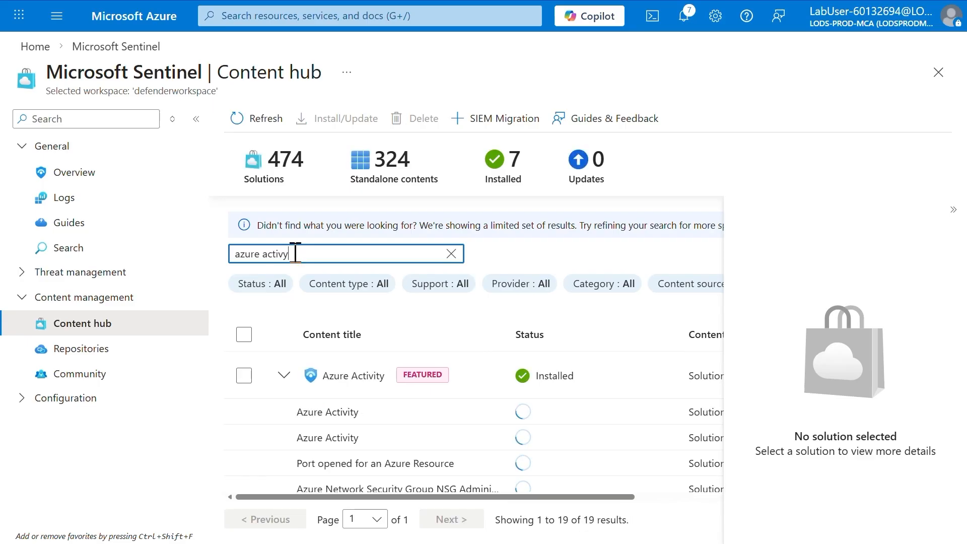
left_click(352, 385)
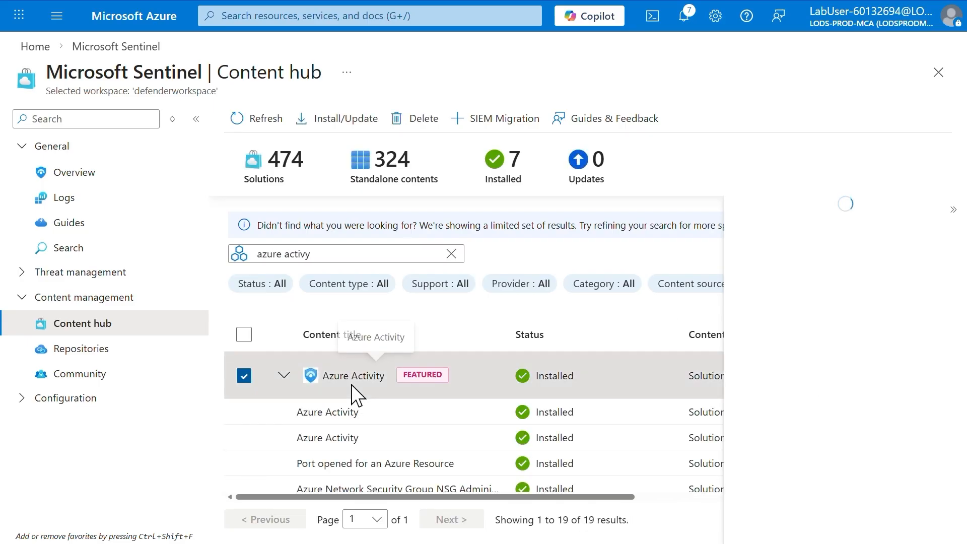
left_click(771, 523)
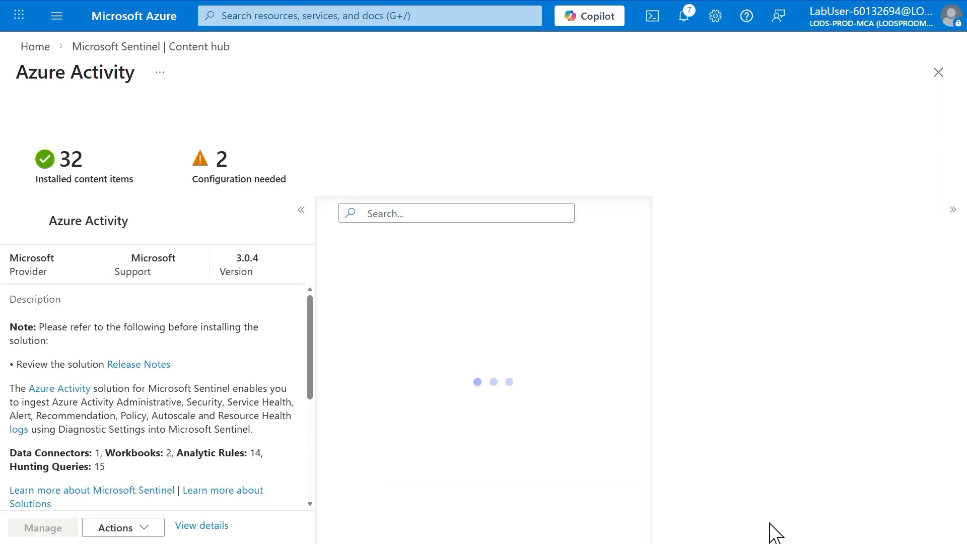
- Open the connector page of the Azure Activity data connector and launch its Azure Policy Assignment wizard
left_click(354, 282)
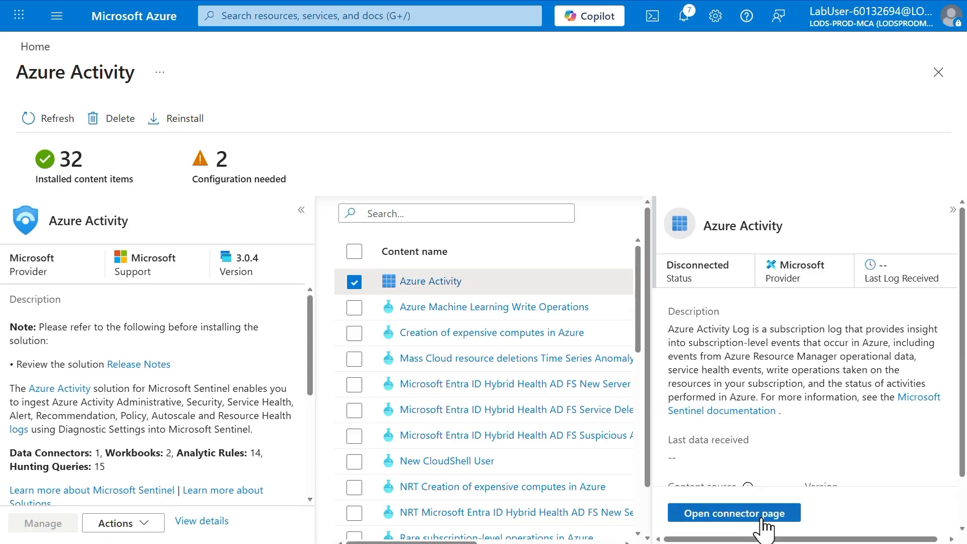
left_click(734, 513)
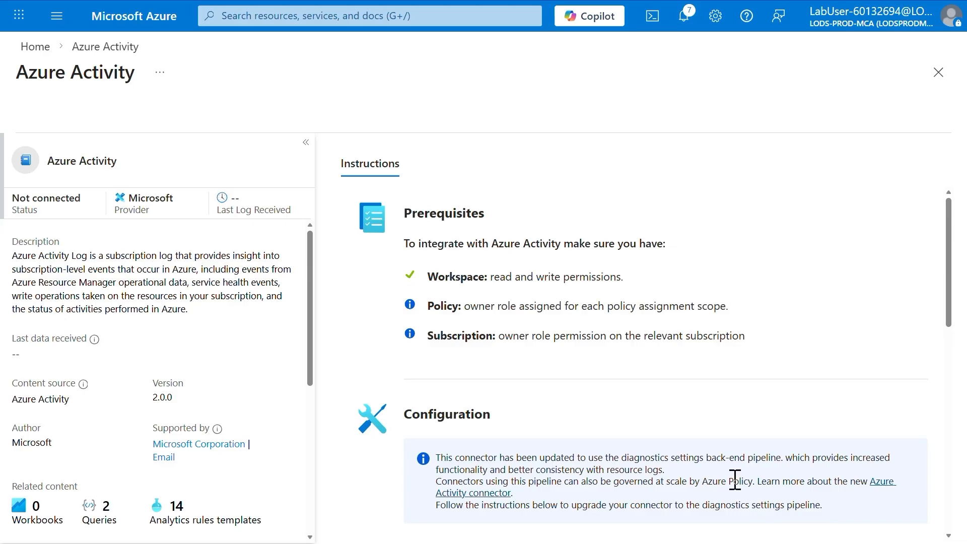
scroll(735, 480, "down", 1)
scroll(735, 480, "down", 10)
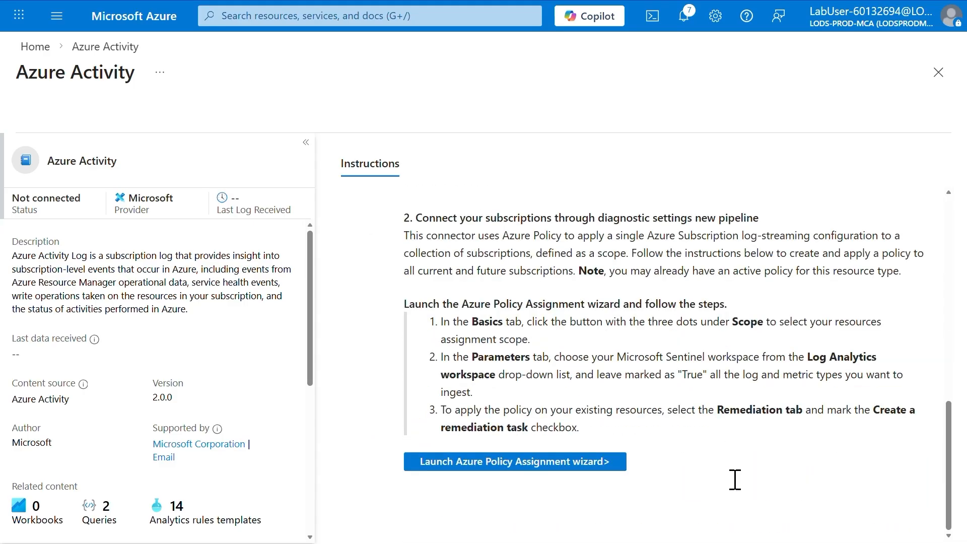
left_click(509, 468)
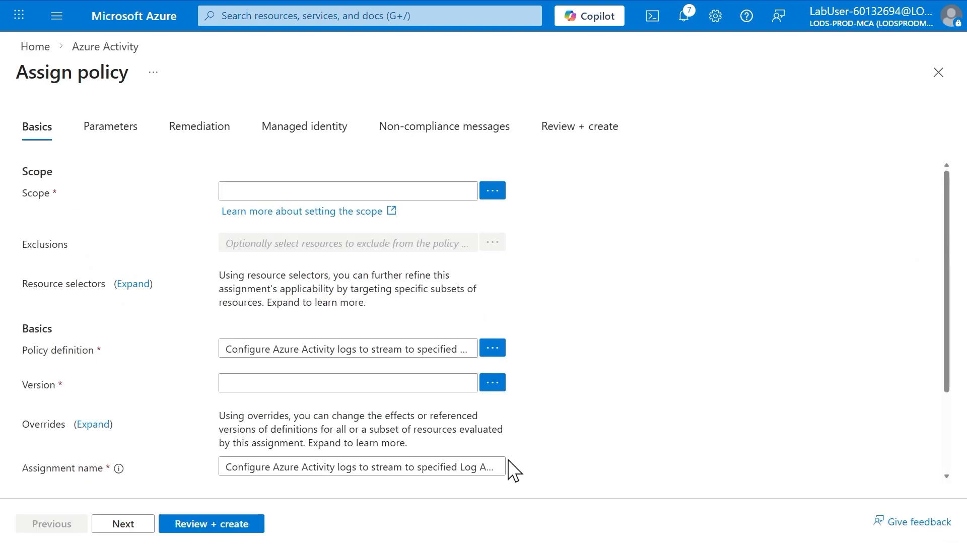
- Set the policy assignment's scope to the MOCPL-lod52299491 subscription without limiting it to a resource group
left_click(493, 191)
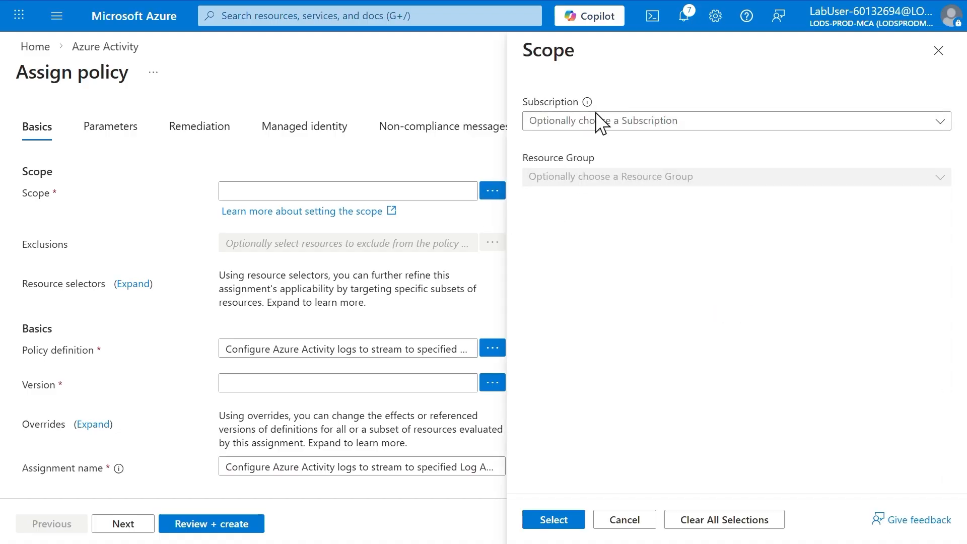
left_click(598, 122)
left_click(597, 166)
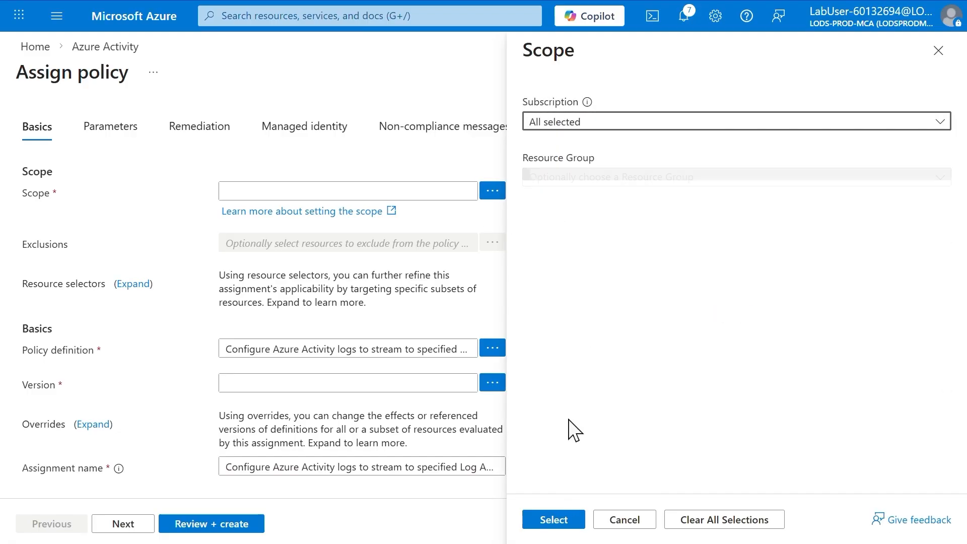
left_click(561, 523)
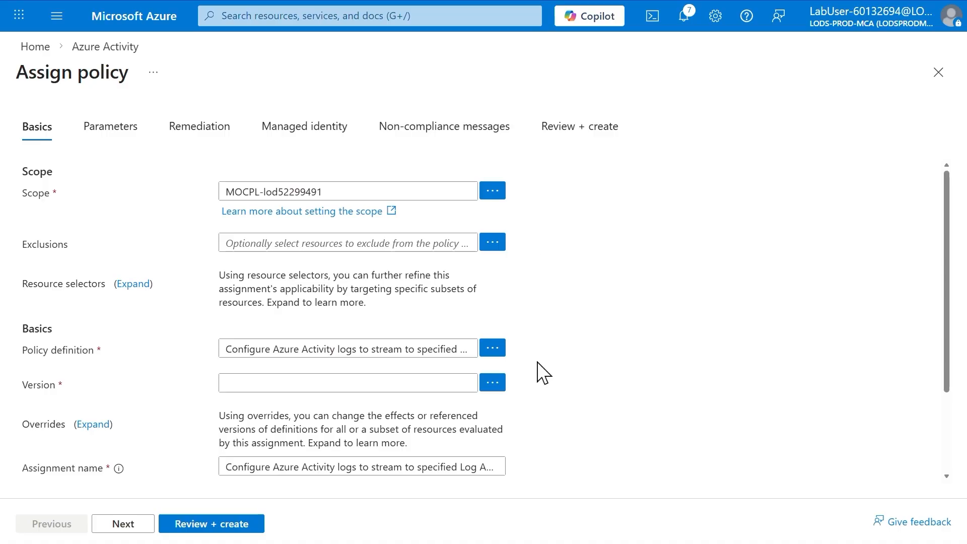
- Set the policy's Primary Log Analytics workspace parameter to defenderworkspace
left_click(115, 127)
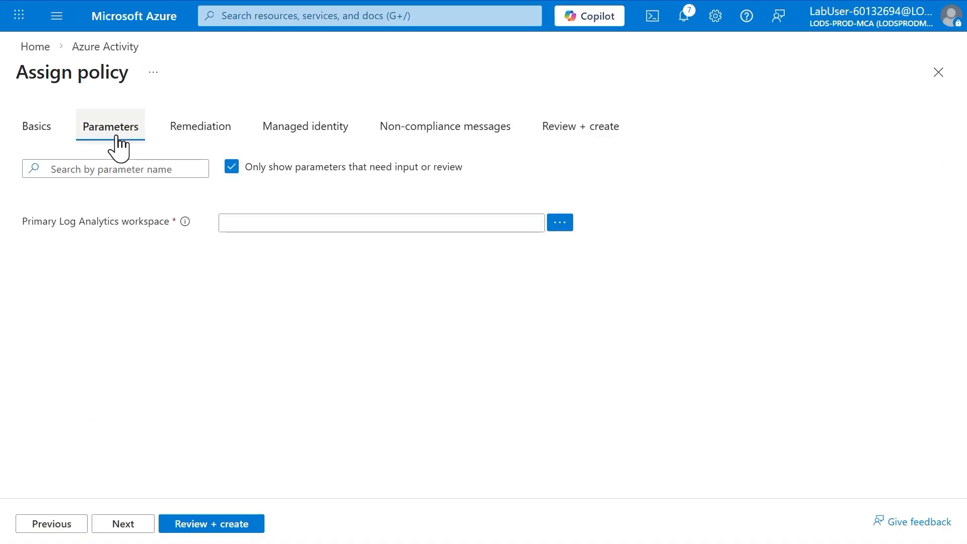
left_click(559, 223)
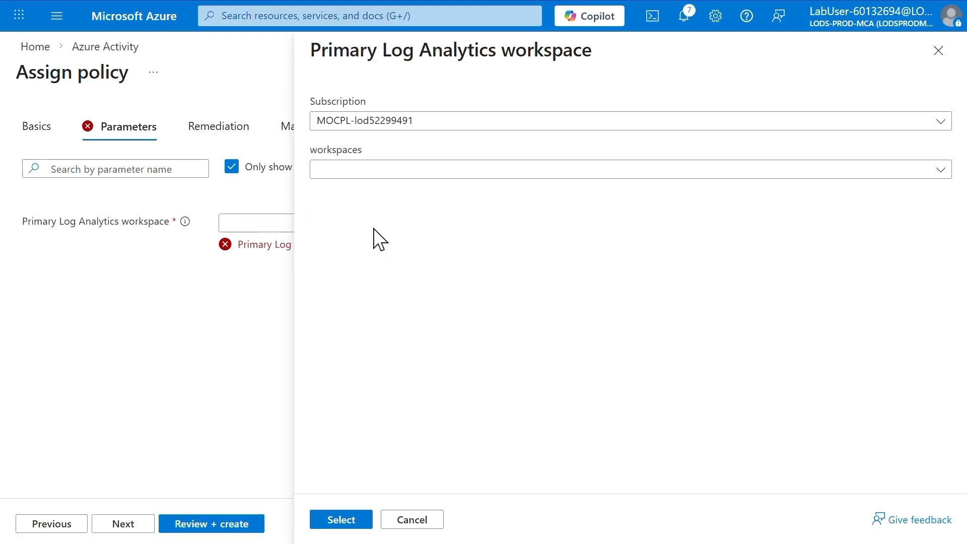
left_click(342, 519)
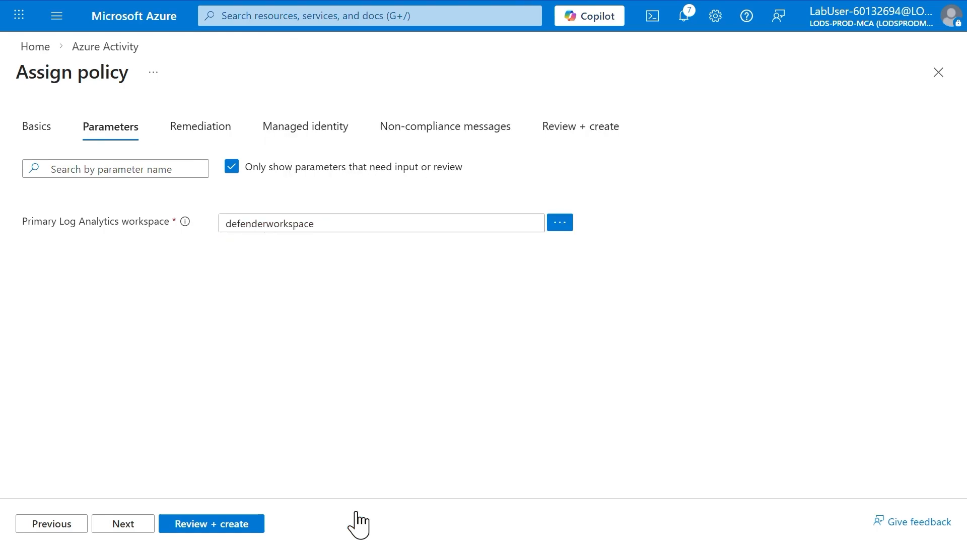
- Enable creation of a remediation task for the policy that streams Azure Activity logs to the specified Log Analytics workspace
left_click(123, 525)
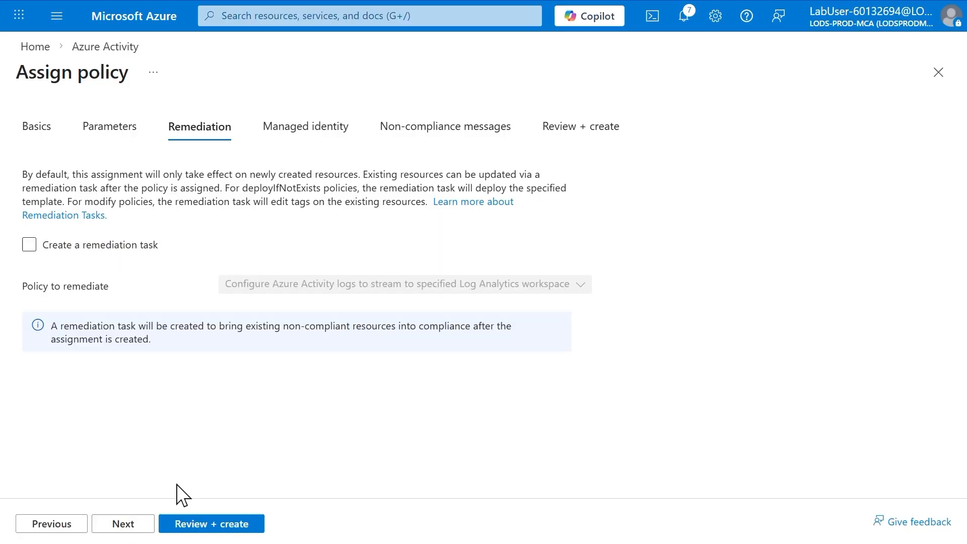
left_click(29, 245)
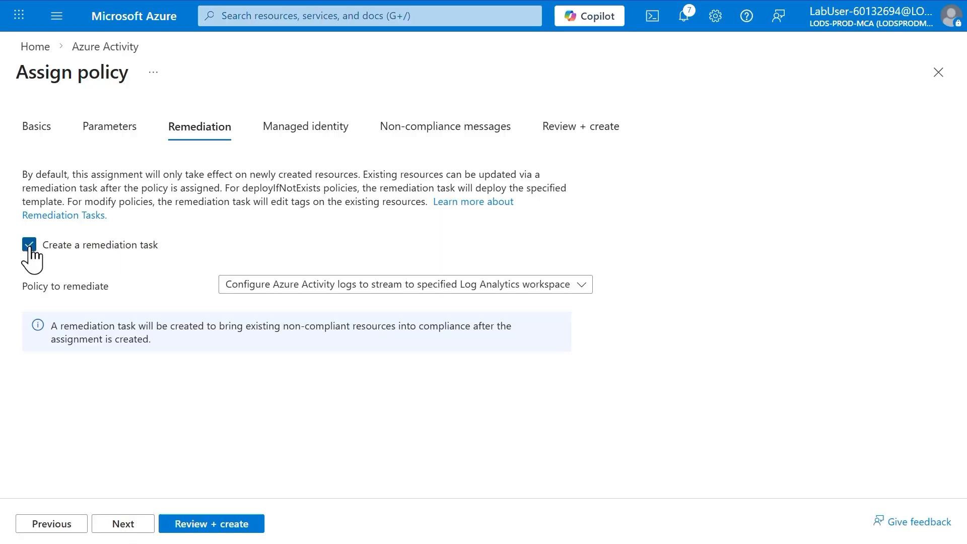
left_click(283, 282)
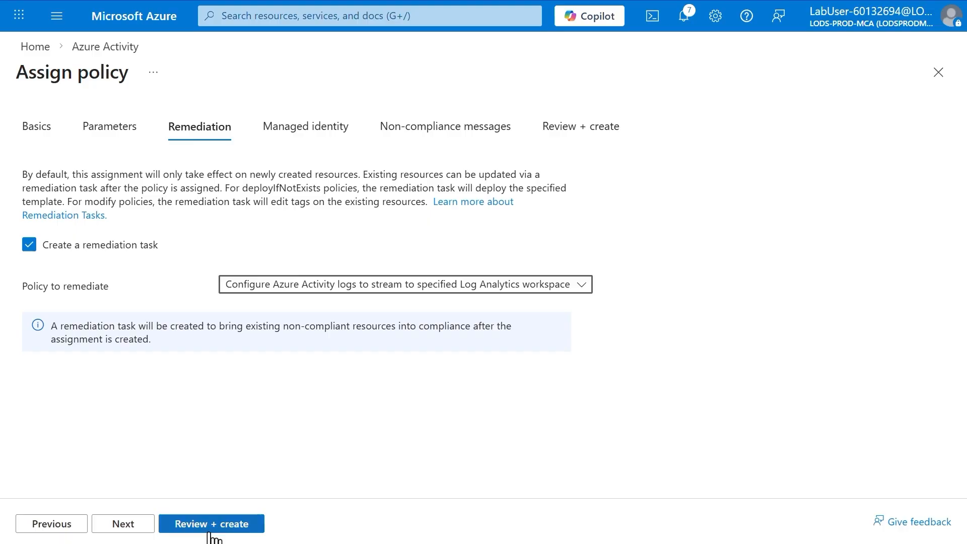
- Create a system assigned managed identity for the policy assignment and set its location to (US) West US 2
left_click(123, 521)
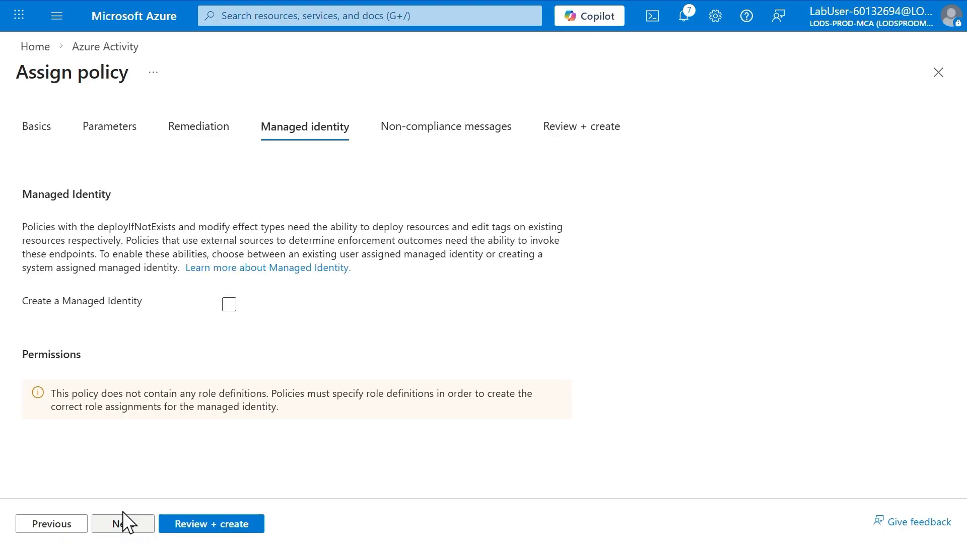
left_click(234, 305)
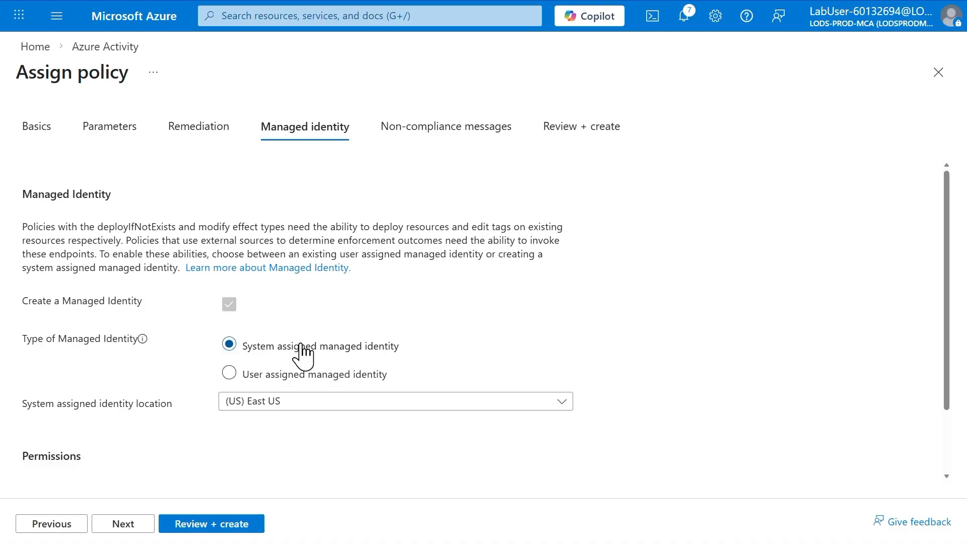
left_click(296, 401)
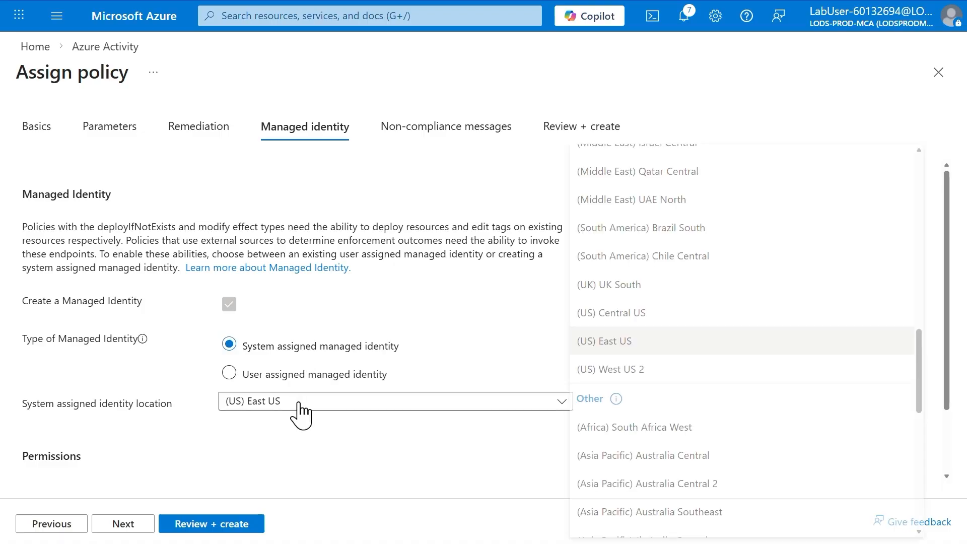
left_click(635, 370)
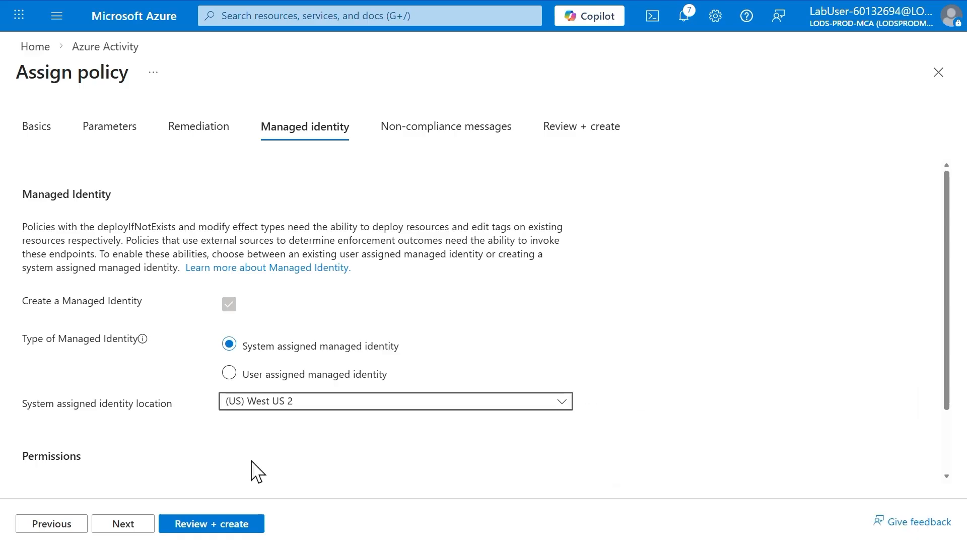
- Create the policy assignment without a non-compliance message, and close the Azure Activity connector page
left_click(136, 533)
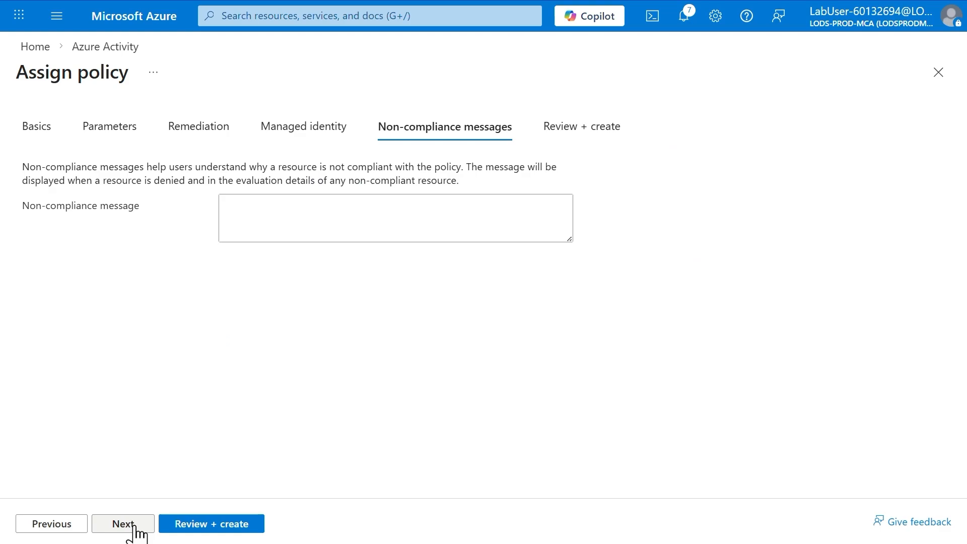
left_click(202, 526)
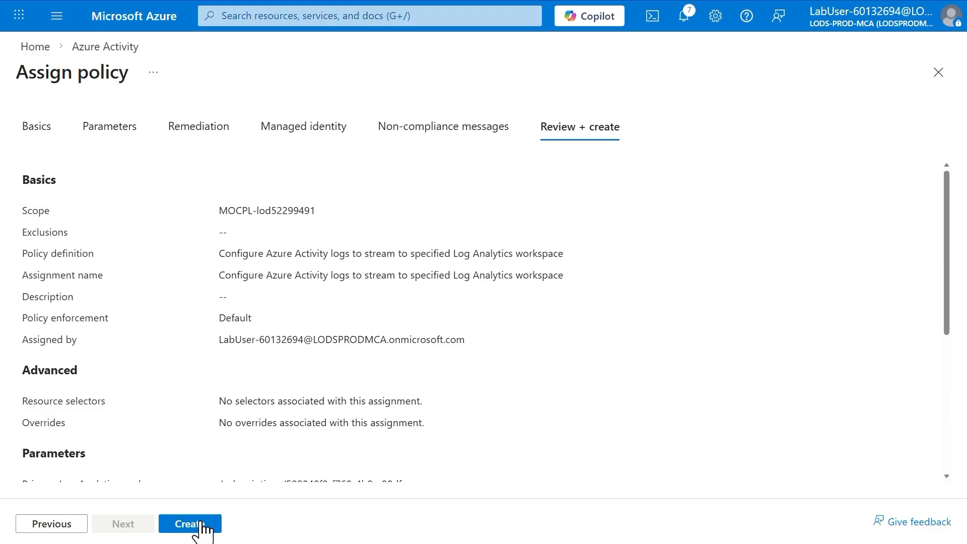
left_click(202, 524)
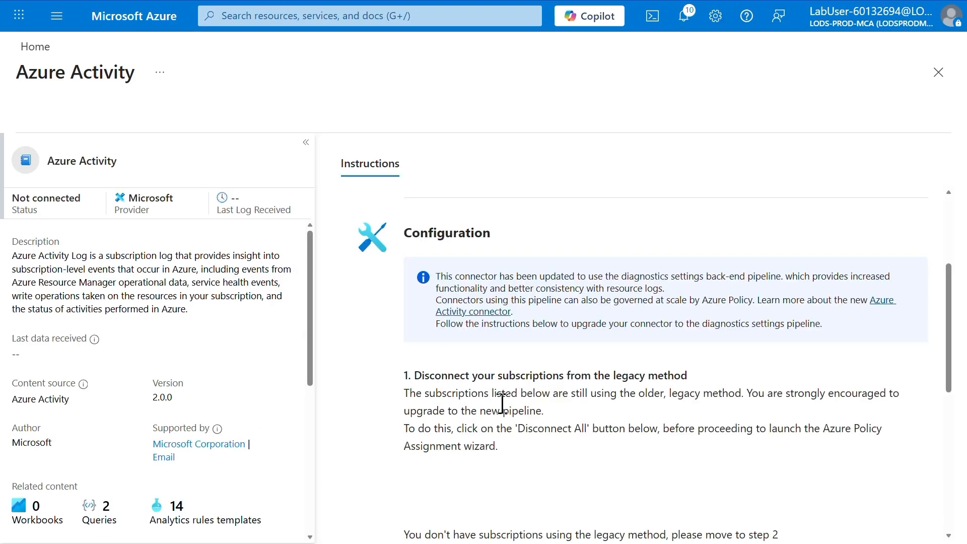
scroll(503, 404, "down", 5)
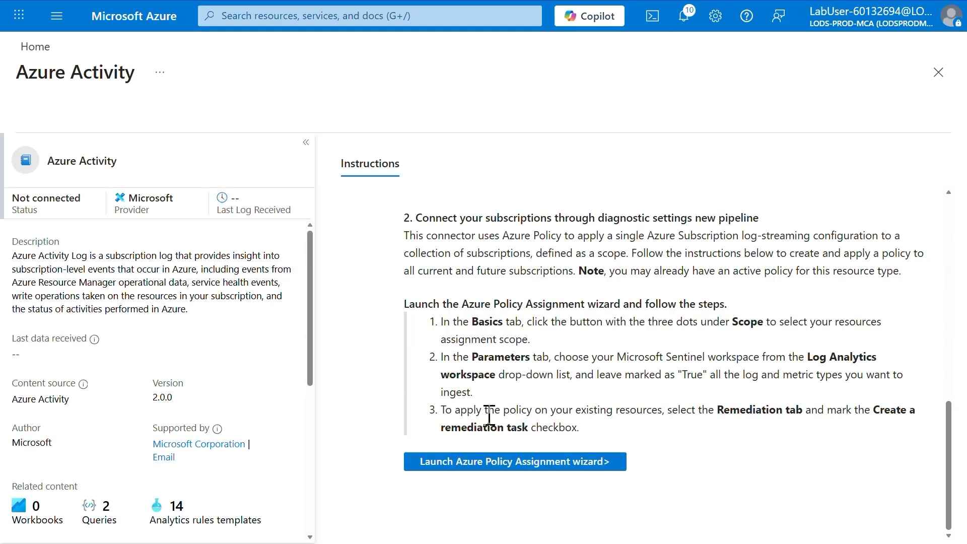
scroll(489, 415, "up", 8)
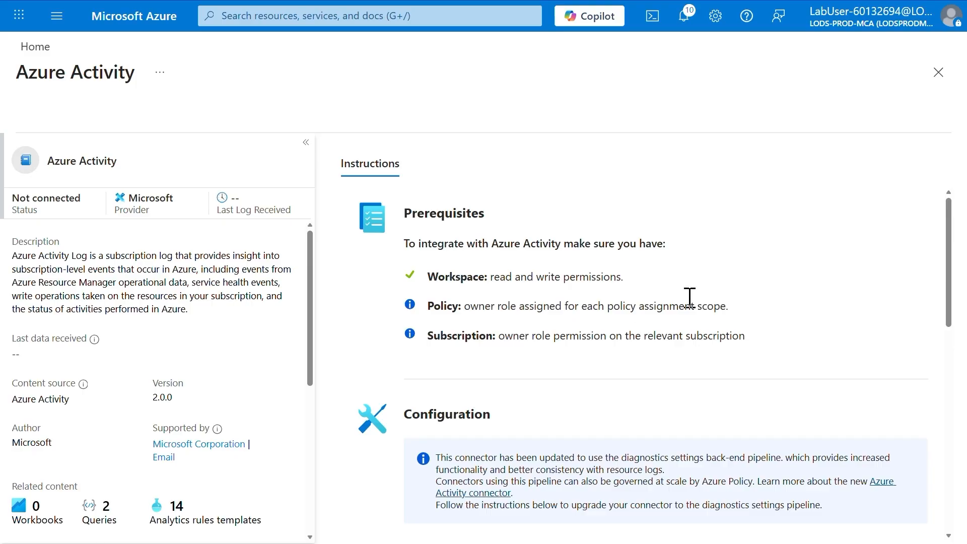
left_click(932, 84)
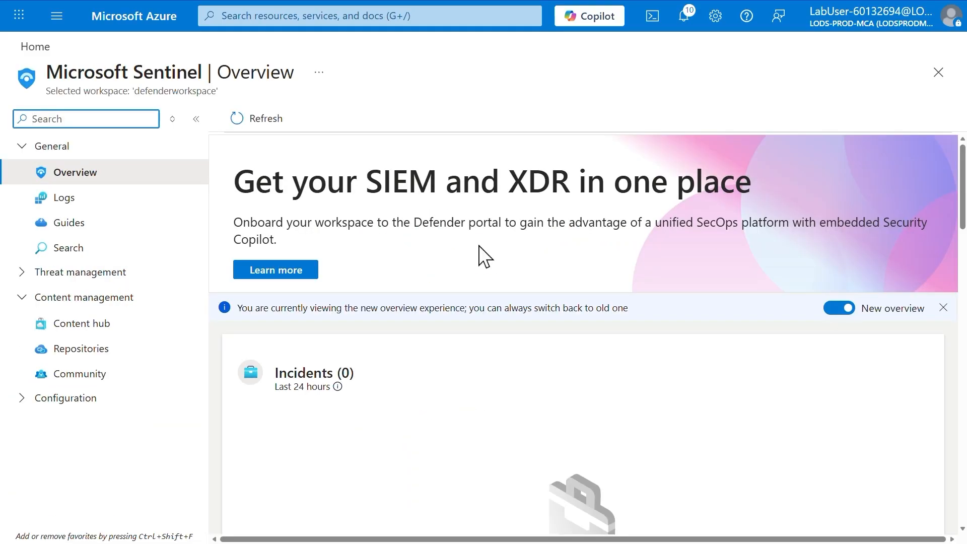
- Search the rule templates in Microsoft Sentinel's Analytics for "new cloudshe"
left_click(23, 403)
scroll(58, 497, "down", 2)
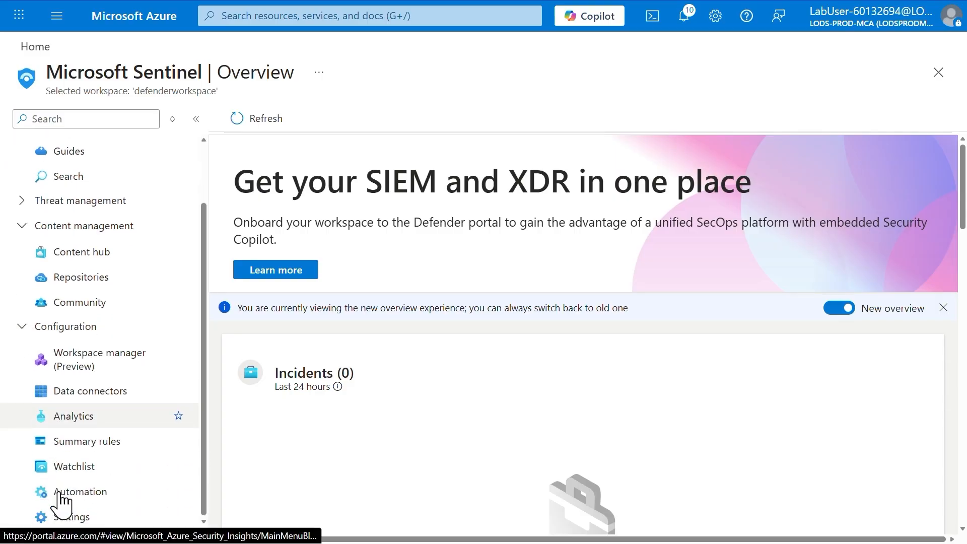
left_click(86, 421)
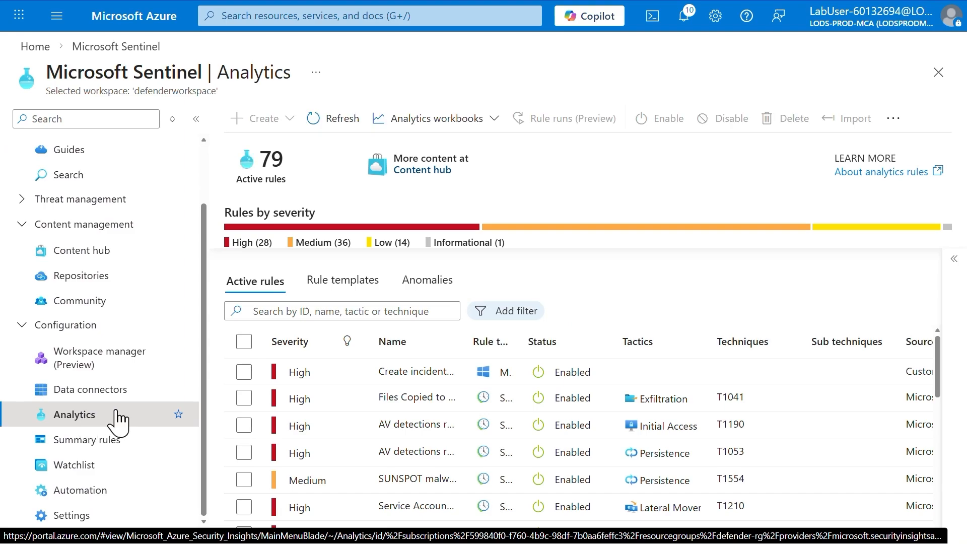
left_click(337, 284)
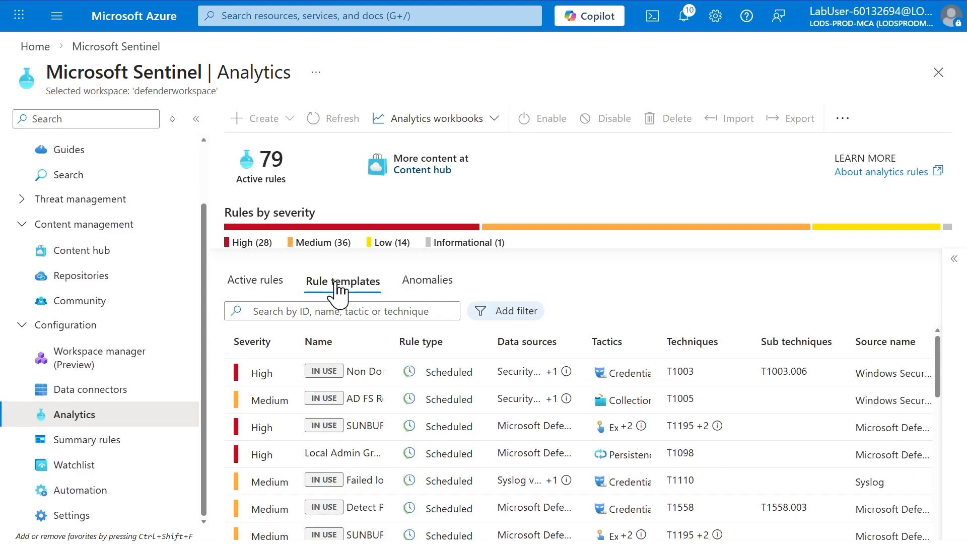
left_click(338, 310)
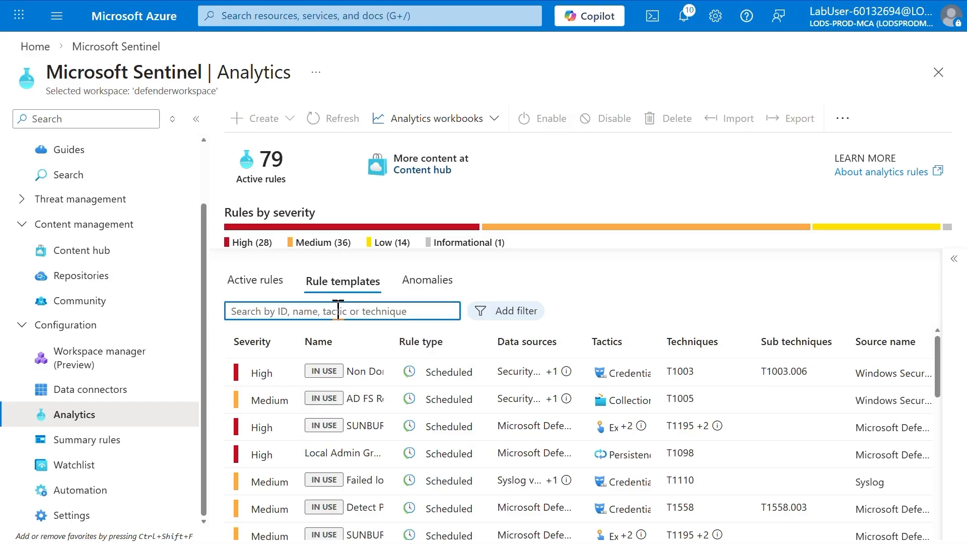
type("new cloudshe")
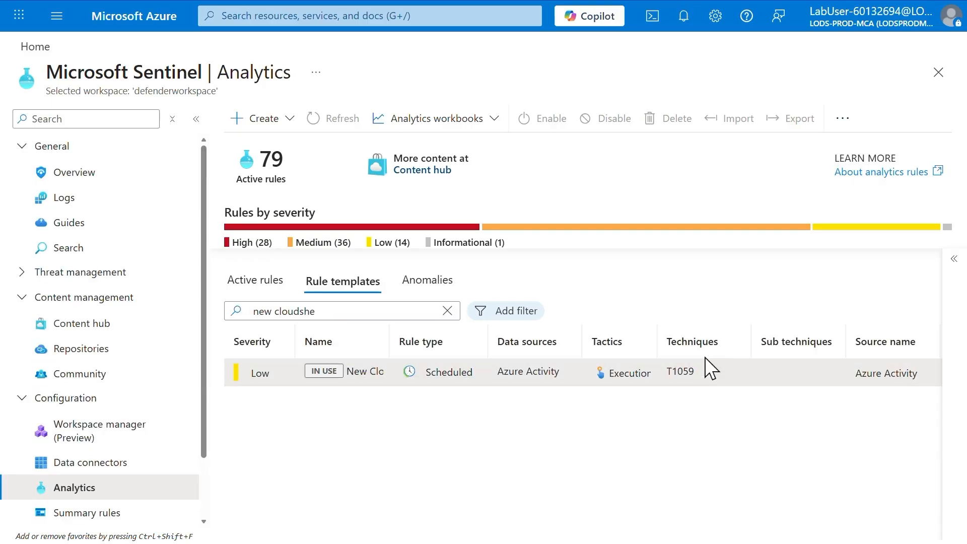
- Start creating a scheduled analytics rule from the New CloudShell User template
scroll(705, 358, "right", 1)
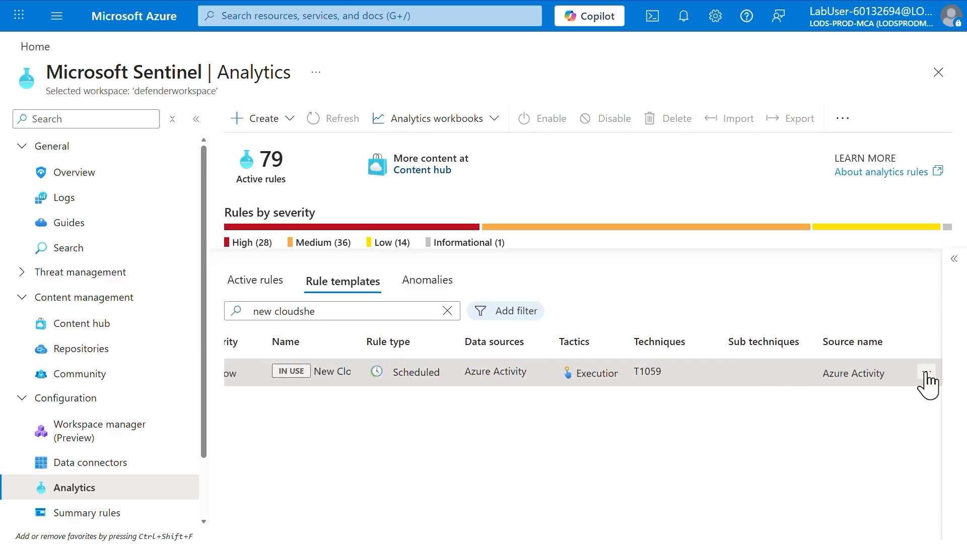
left_click(926, 374)
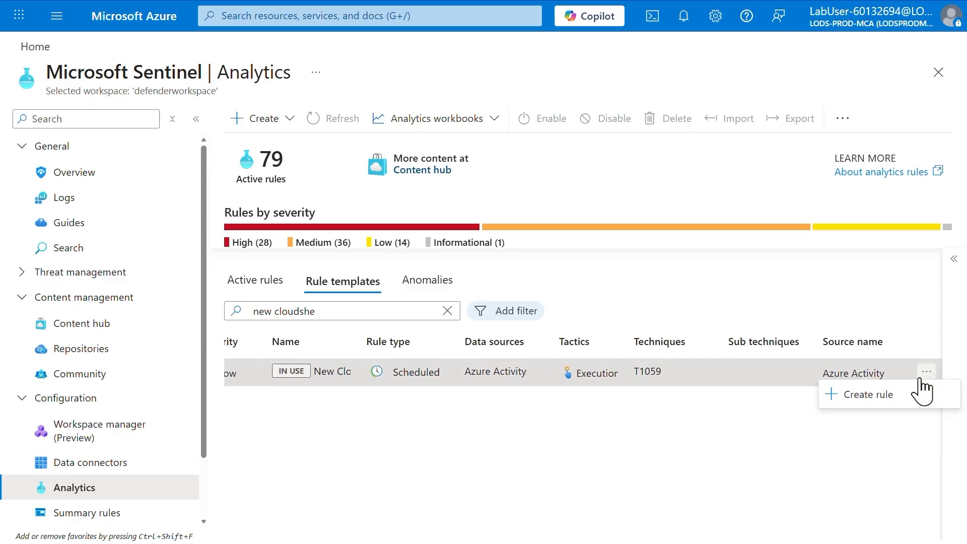
left_click(880, 395)
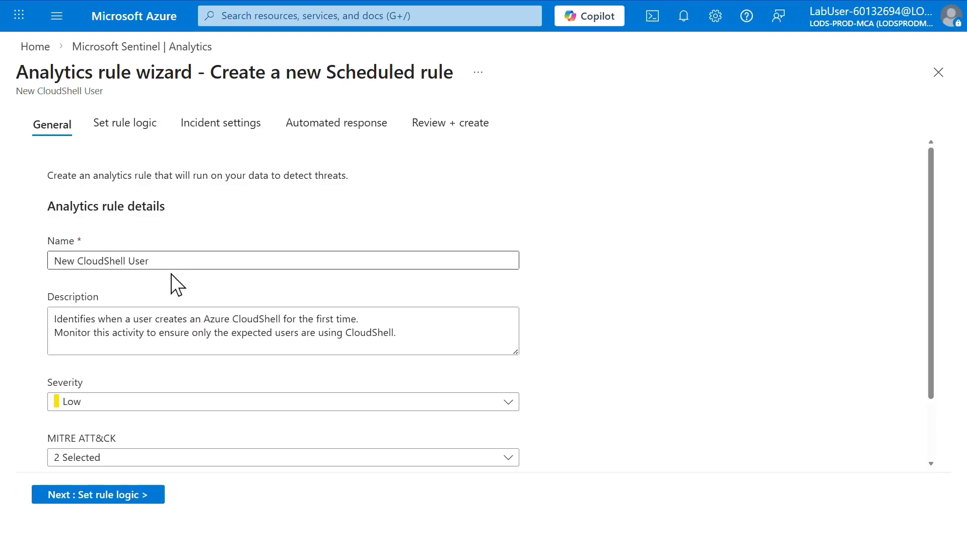
- Set the New CloudShell User rule's severity to Medium and check its selected MITRE ATT&CK tactics
left_click(158, 402)
left_click(102, 478)
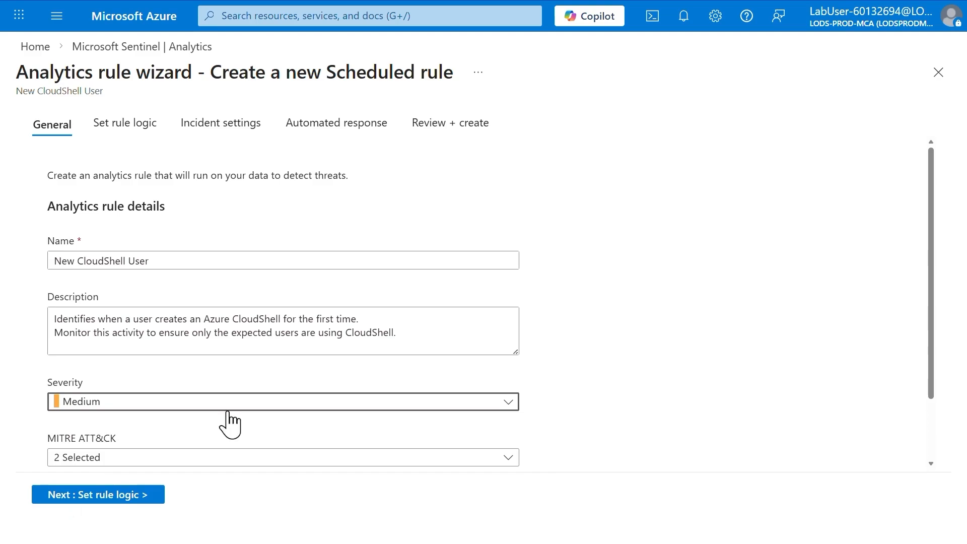
scroll(217, 439, "down", 2)
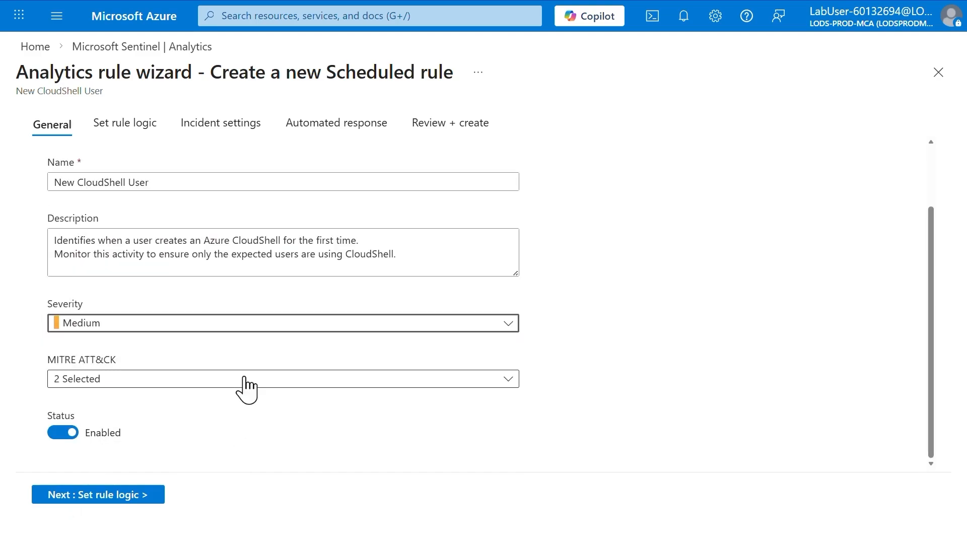
left_click(246, 390)
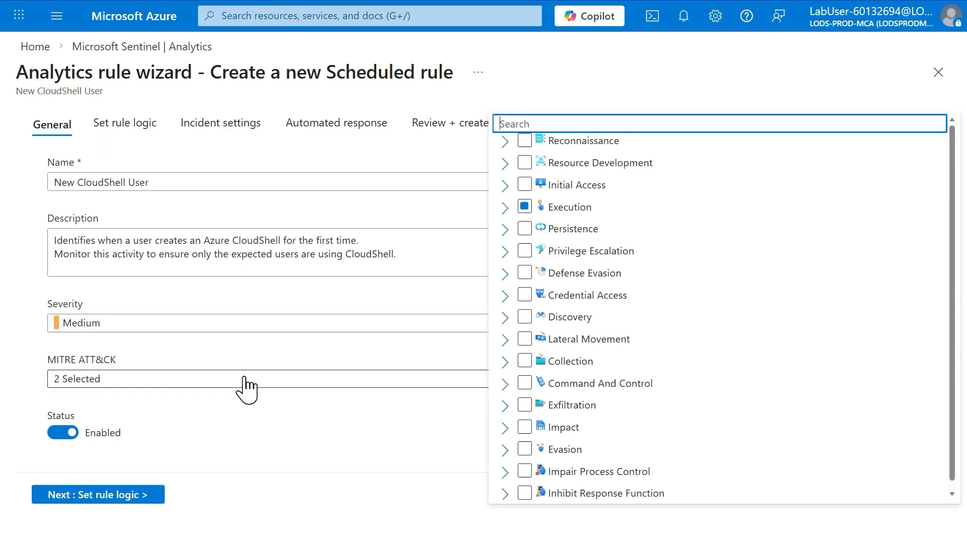
left_click(246, 389)
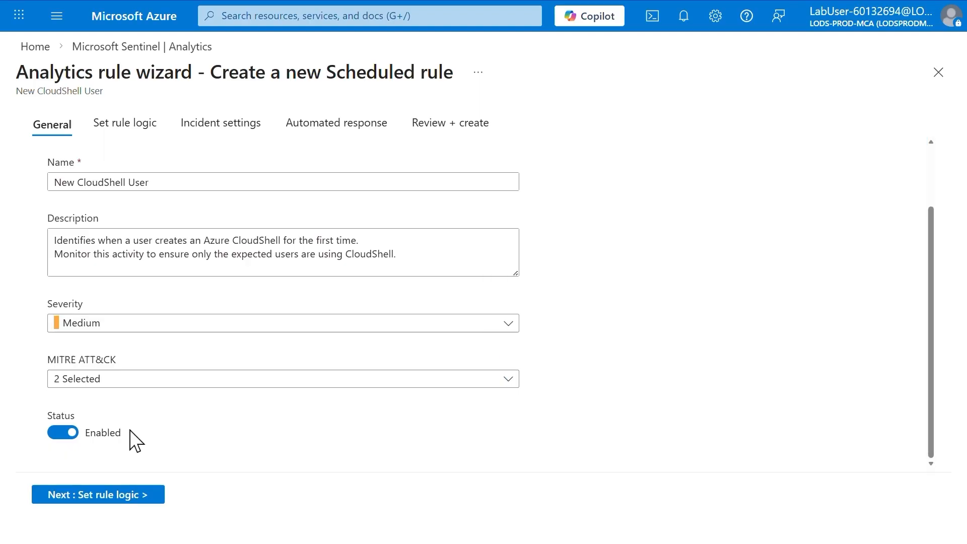
- Proceed to the rule logic, preview the rule query's results, and close the log view discarding its edits
left_click(107, 497)
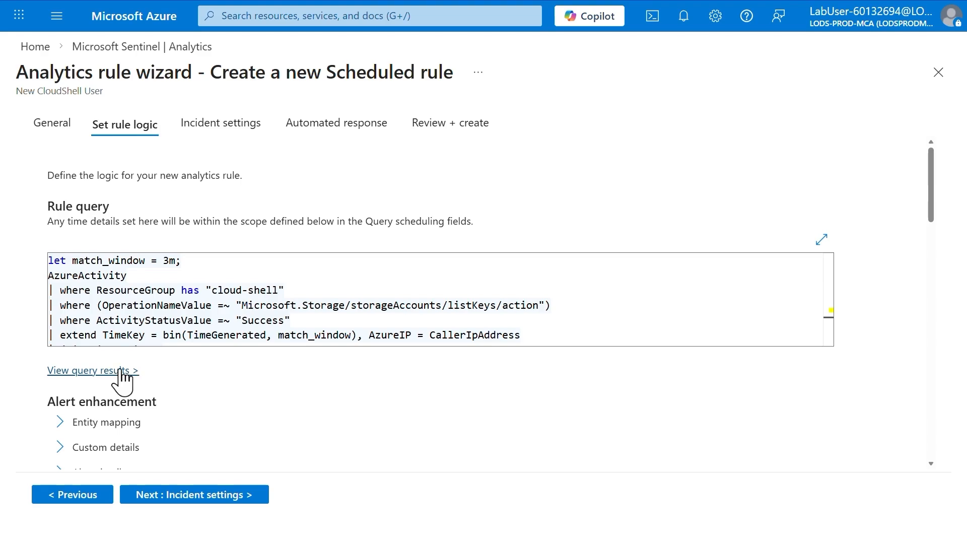
left_click(98, 373)
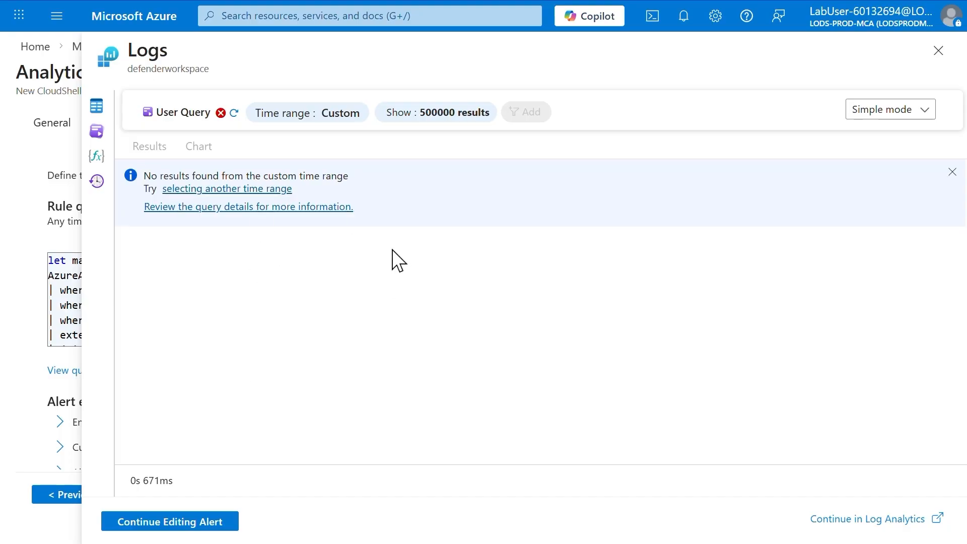
left_click(938, 51)
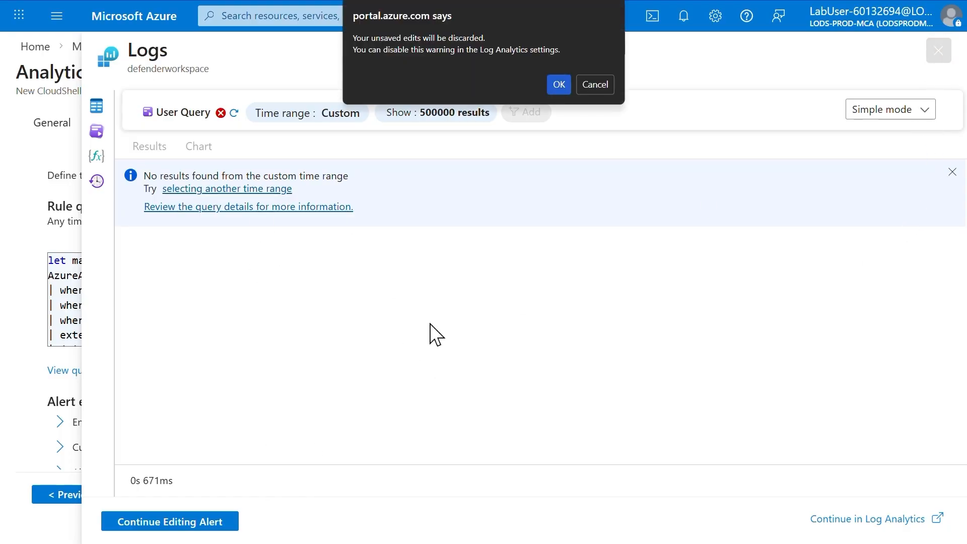
left_click(559, 84)
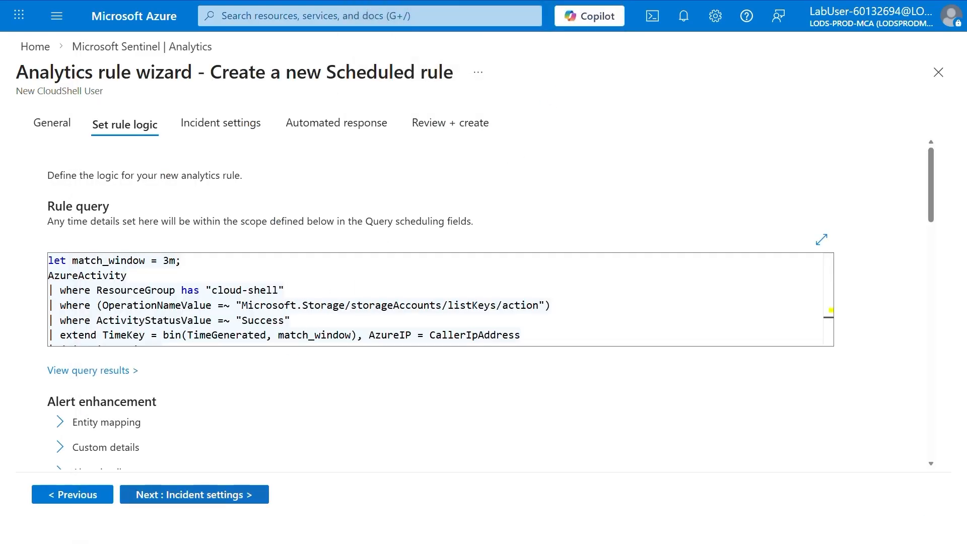
- Schedule the rule query to run every 5 minutes, keeping the data lookup period at 1 day
scroll(282, 412, "down", 4)
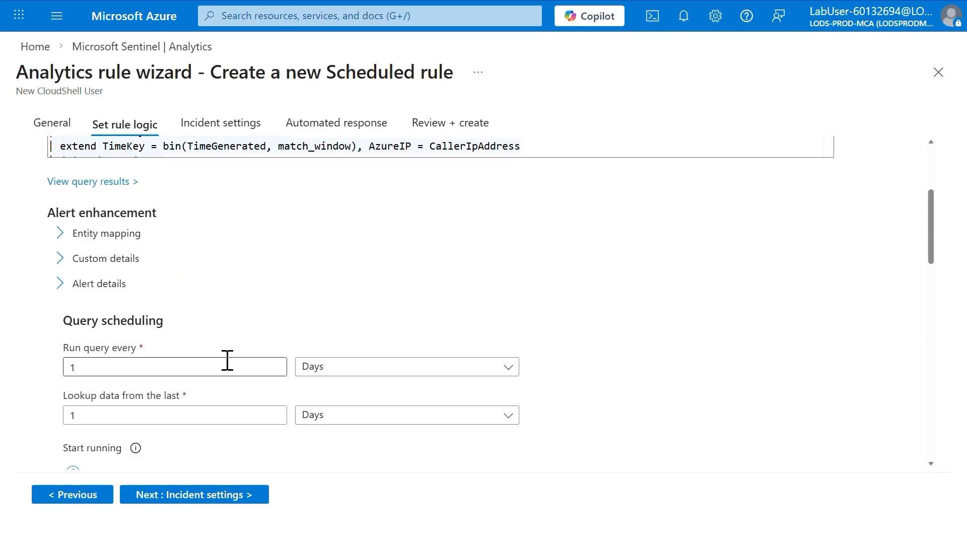
left_click(325, 369)
left_click(156, 374)
left_click_drag(156, 375, 47, 377)
type("5")
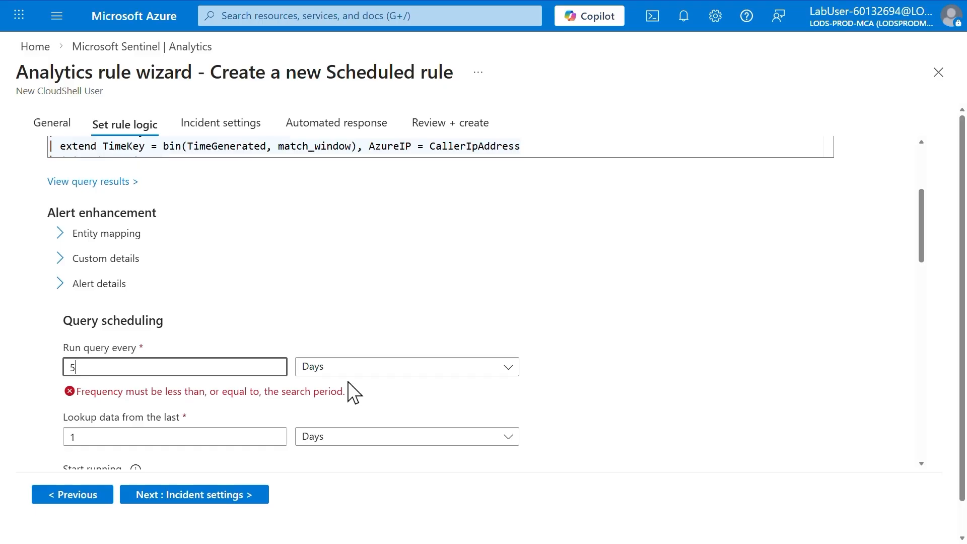
left_click(376, 368)
left_click(348, 392)
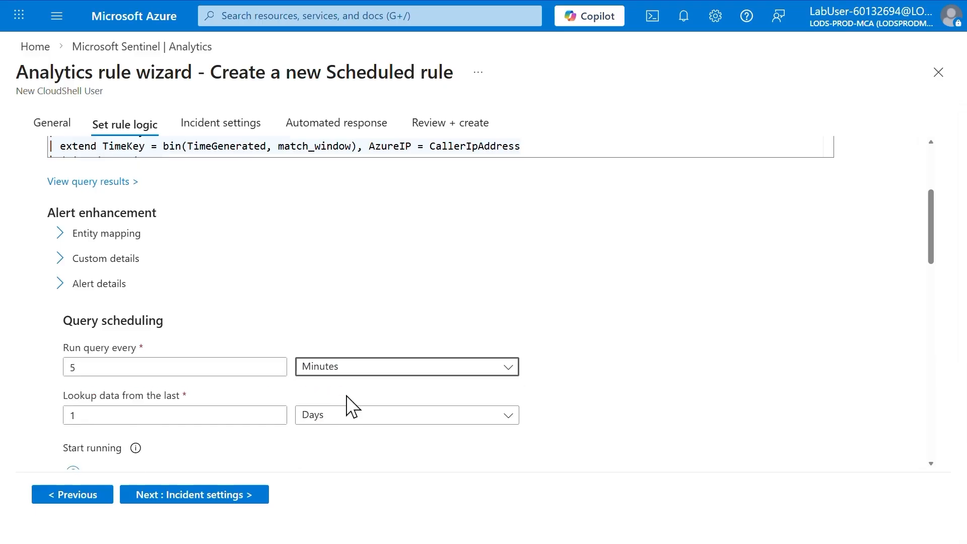
left_click_drag(106, 418, 72, 410)
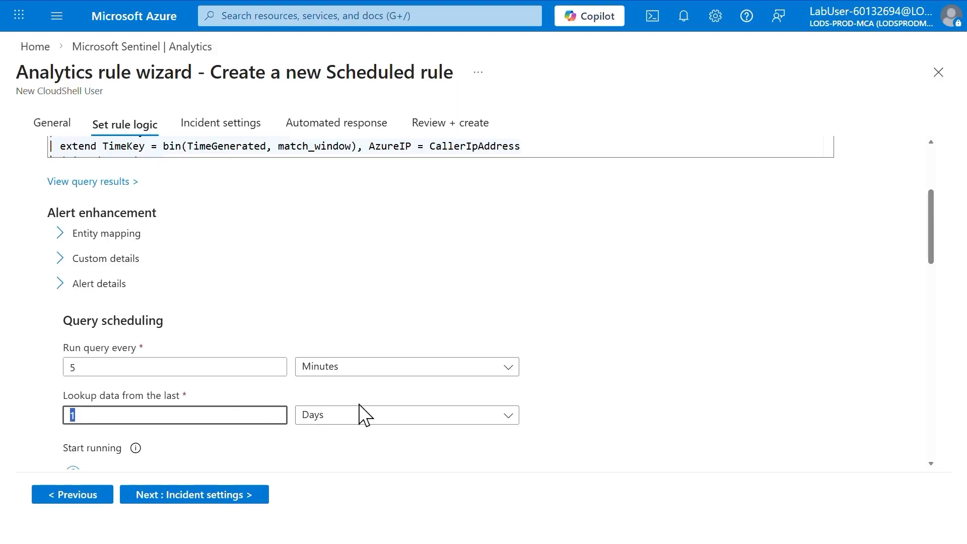
- Review the remaining settings, keeping incident creation enabled and the Demo automation rule, and save the New CloudShell User rule
scroll(365, 416, "down", 3)
scroll(365, 415, "down", 4)
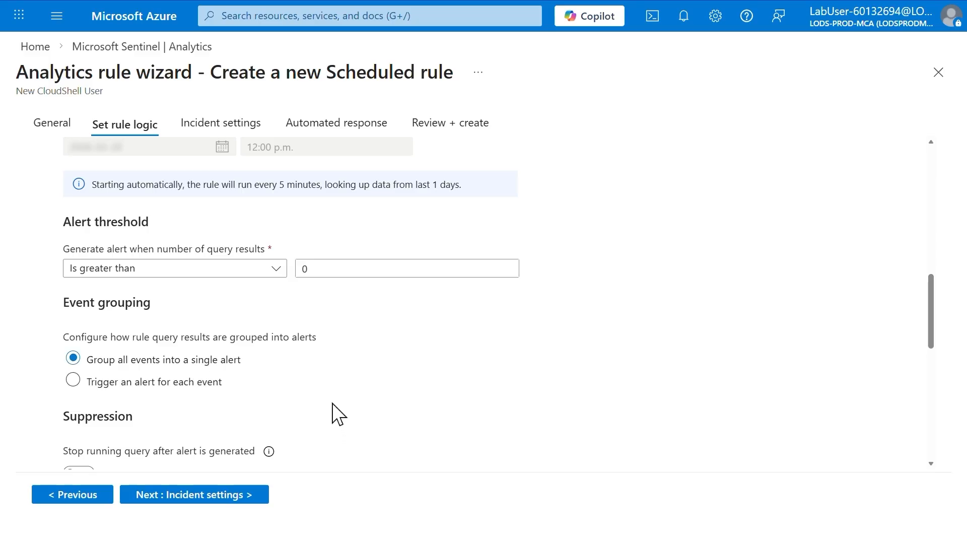
scroll(333, 404, "down", 9)
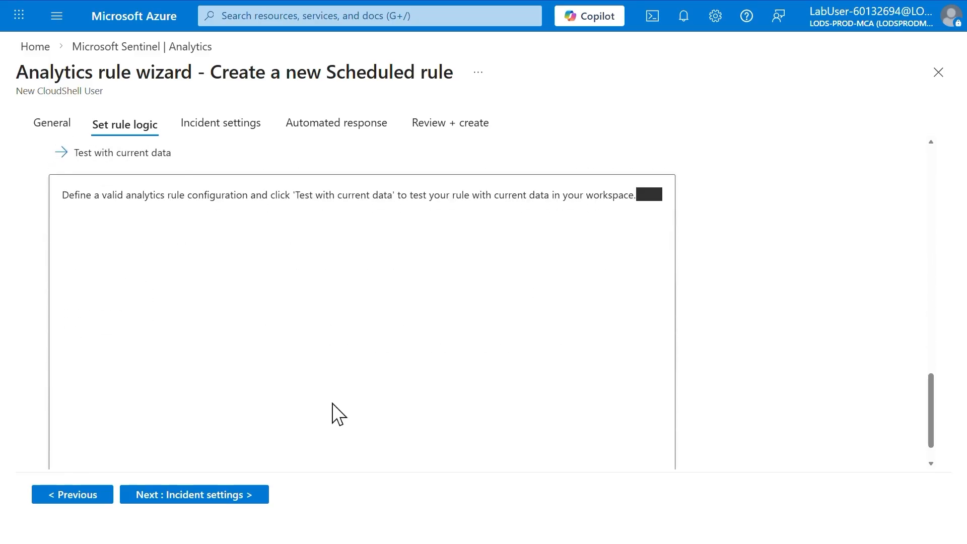
scroll(333, 405, "down", 1)
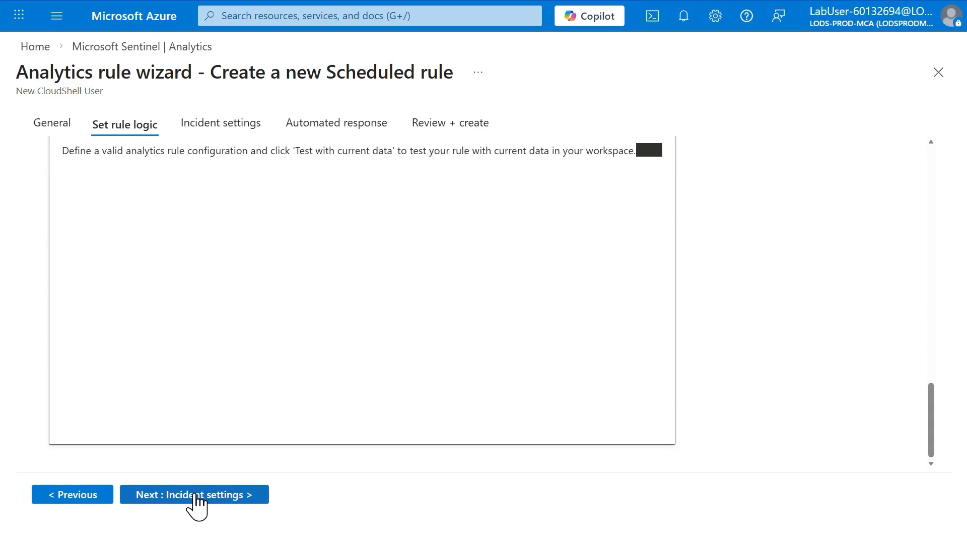
left_click(197, 496)
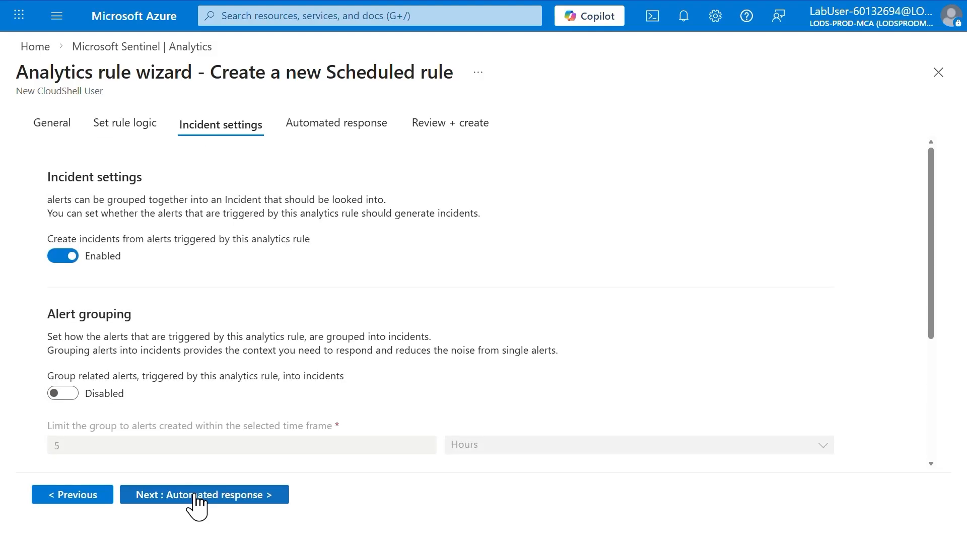
left_click(196, 495)
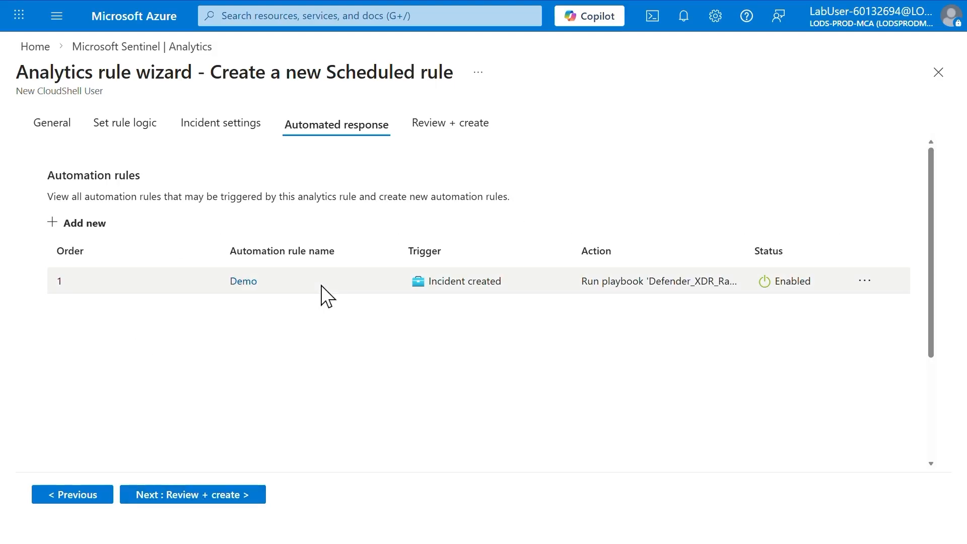
left_click(185, 495)
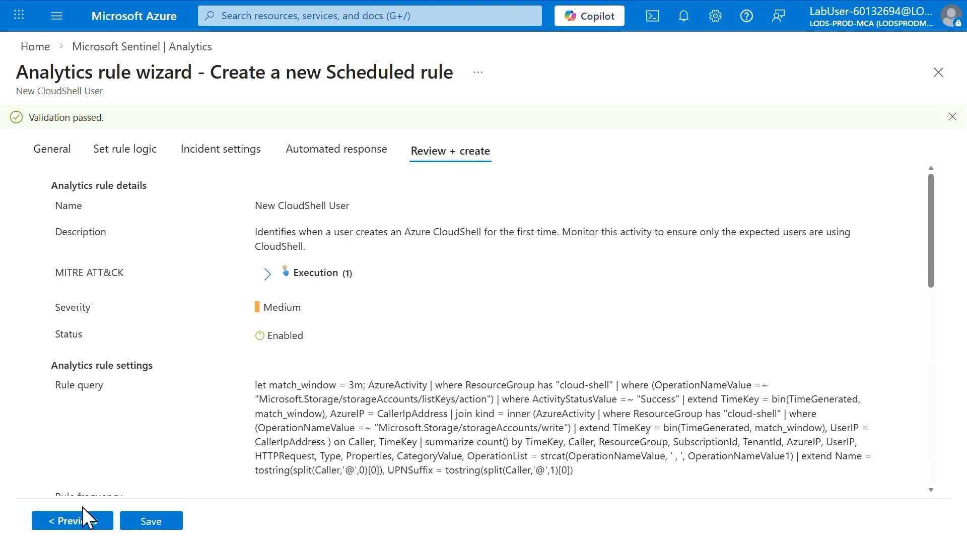
left_click(151, 529)
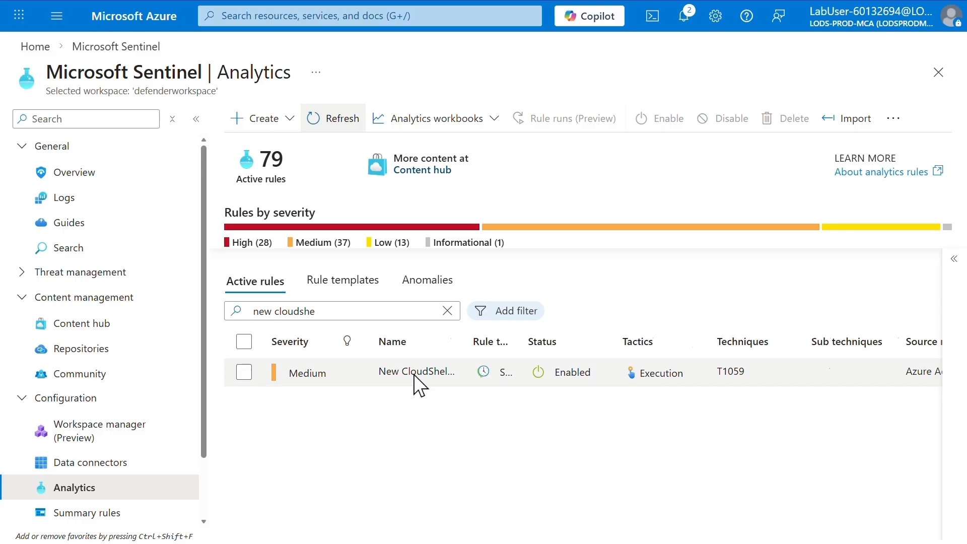
- Open the New CloudShell User rule from the active rules for editing
scroll(453, 387, "right", 3)
left_click(929, 374)
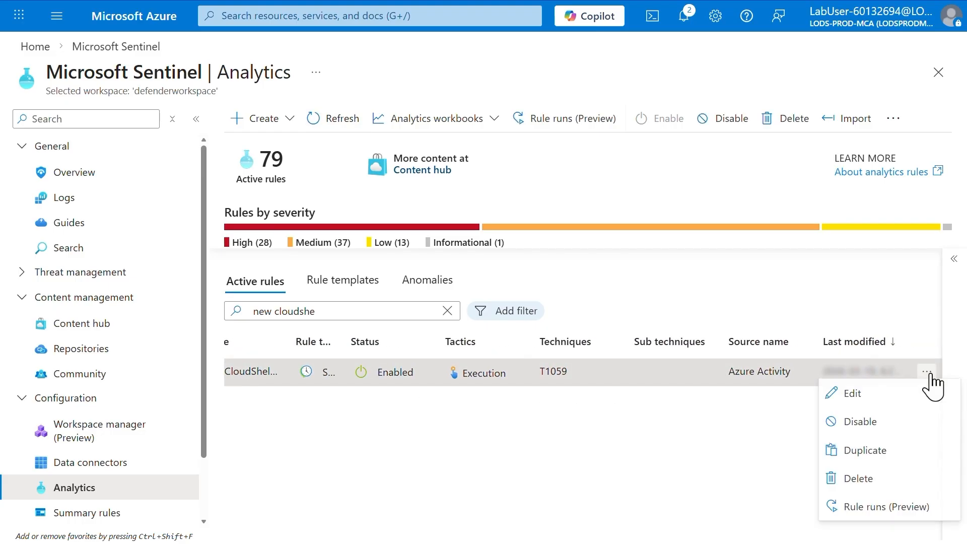
right_click(496, 384)
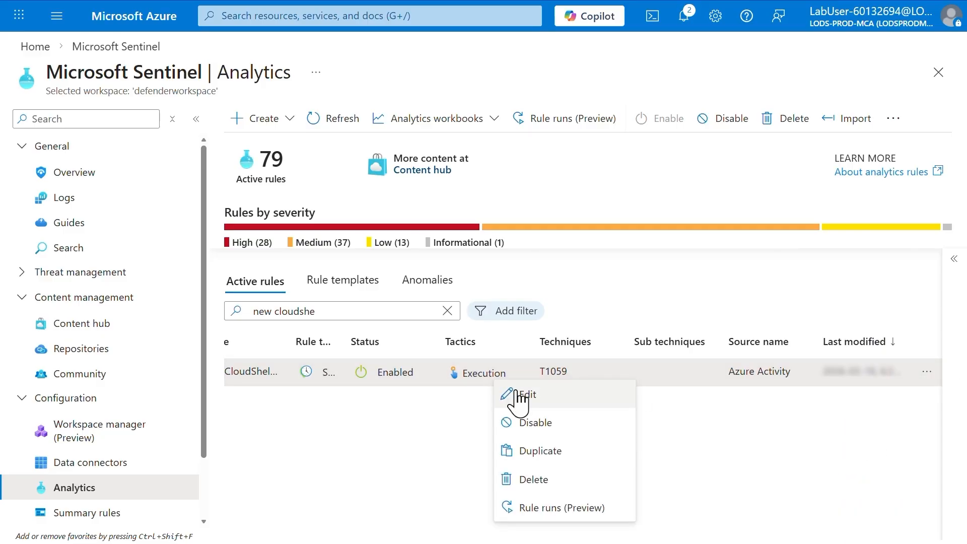
left_click(519, 395)
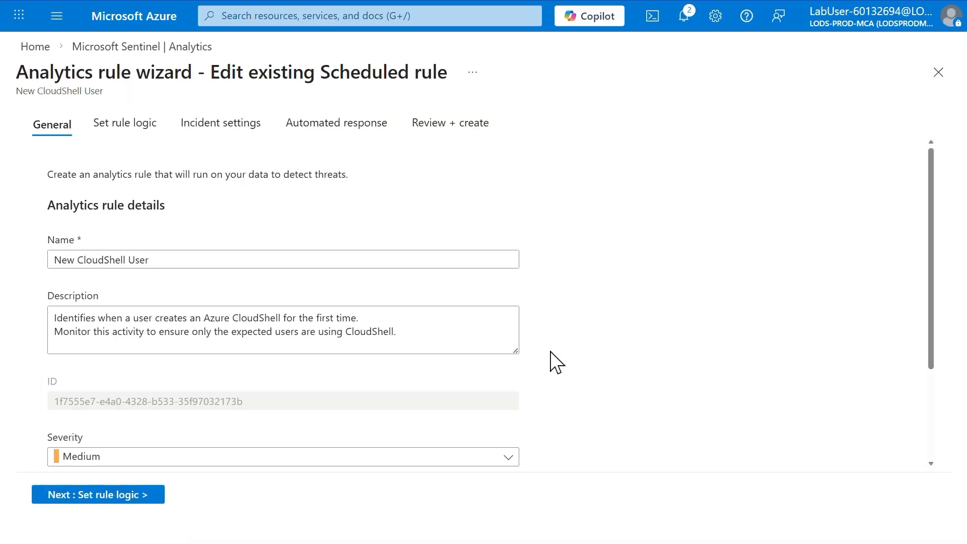
- Review the rule's general details, query logic and incident settings, and proceed to its automated response settings
scroll(557, 363, "down", 3)
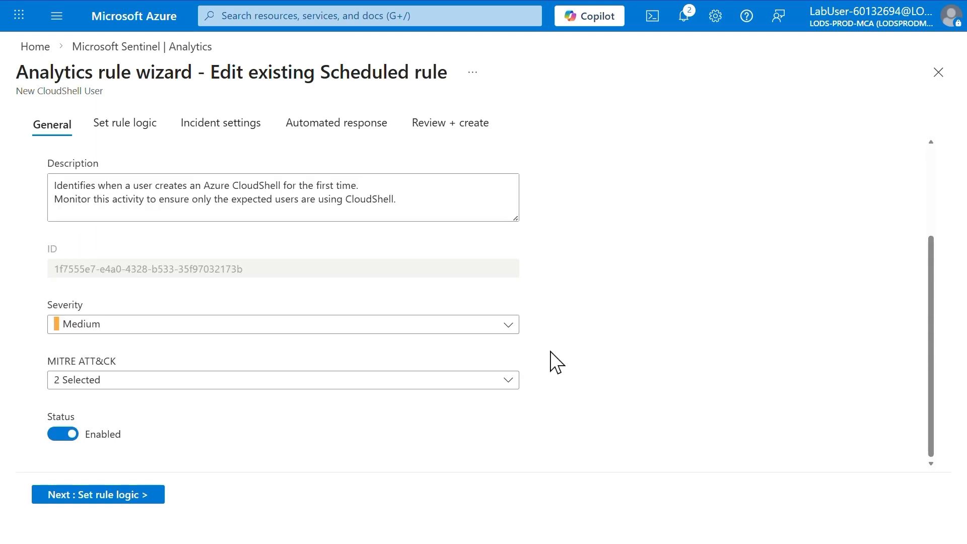
scroll(554, 362, "up", 3)
left_click(120, 494)
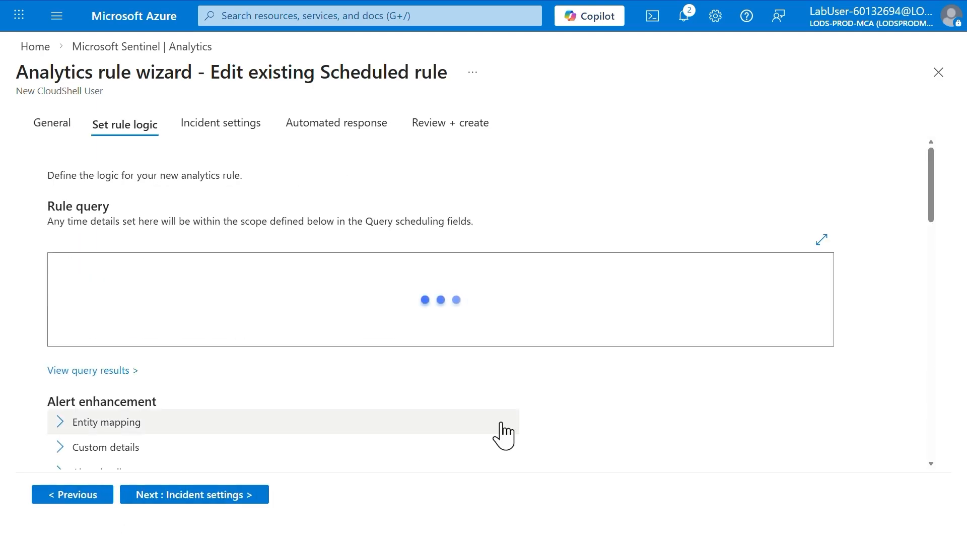
scroll(423, 394, "down", 10)
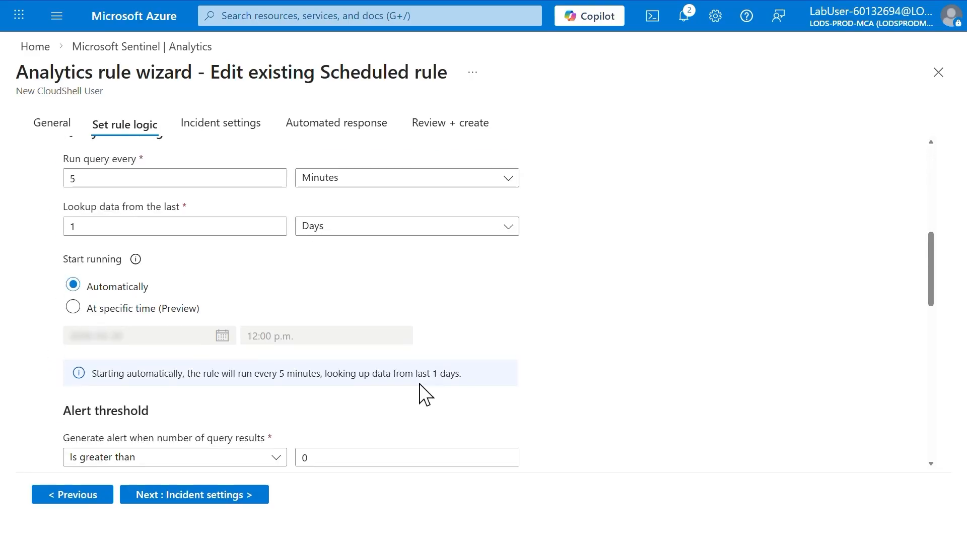
scroll(424, 393, "up", 10)
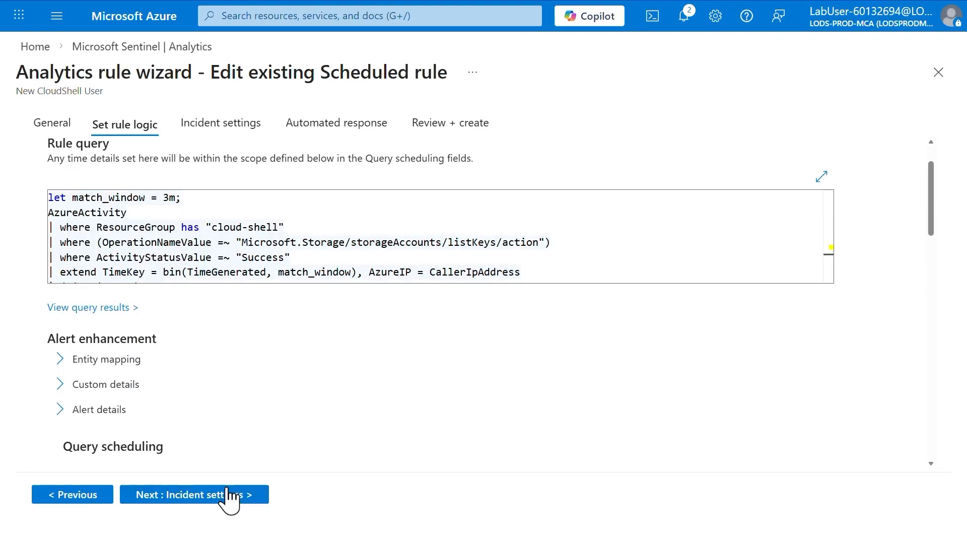
left_click(230, 496)
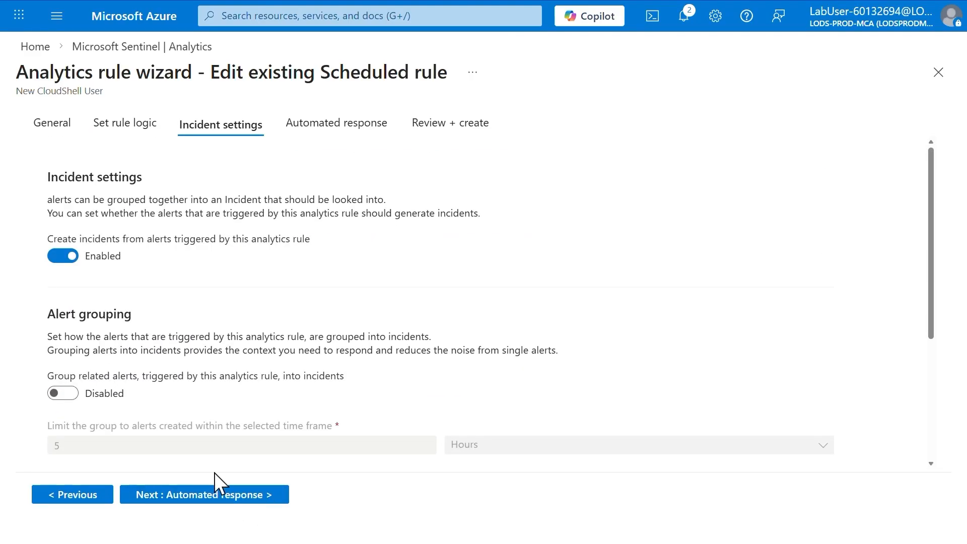
left_click(218, 497)
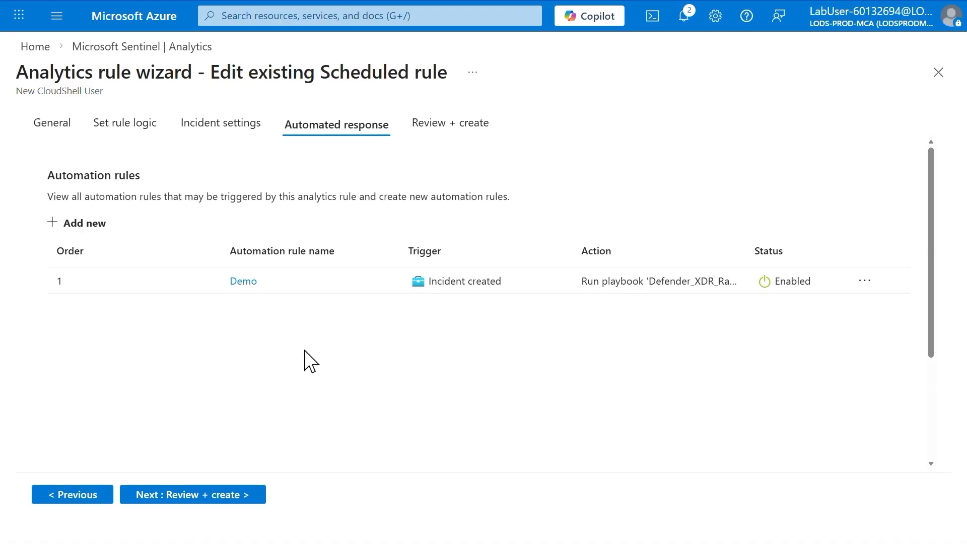
- Add an automation rule named "Tier 2", triggered when an incident is created, with the Assign owner action
left_click(60, 223)
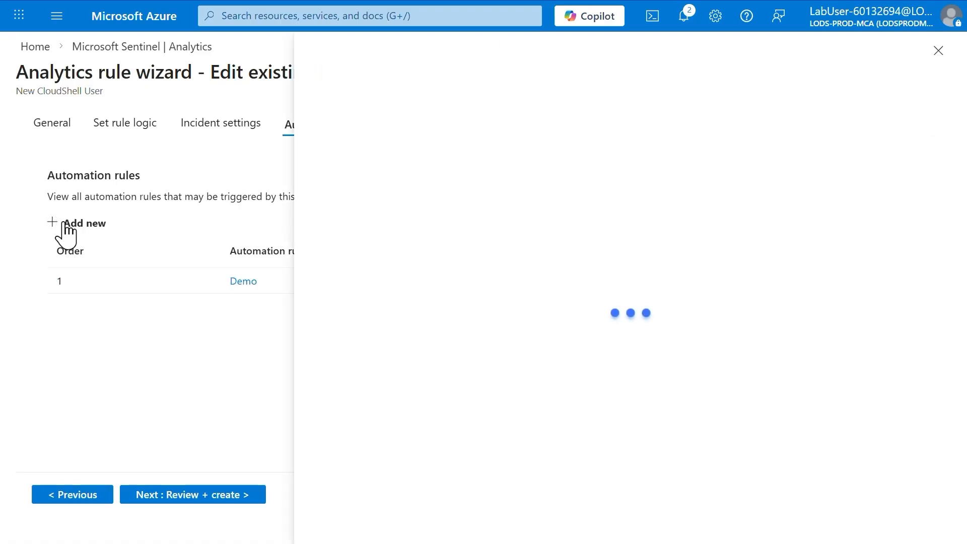
left_click(456, 129)
type("Tier 2")
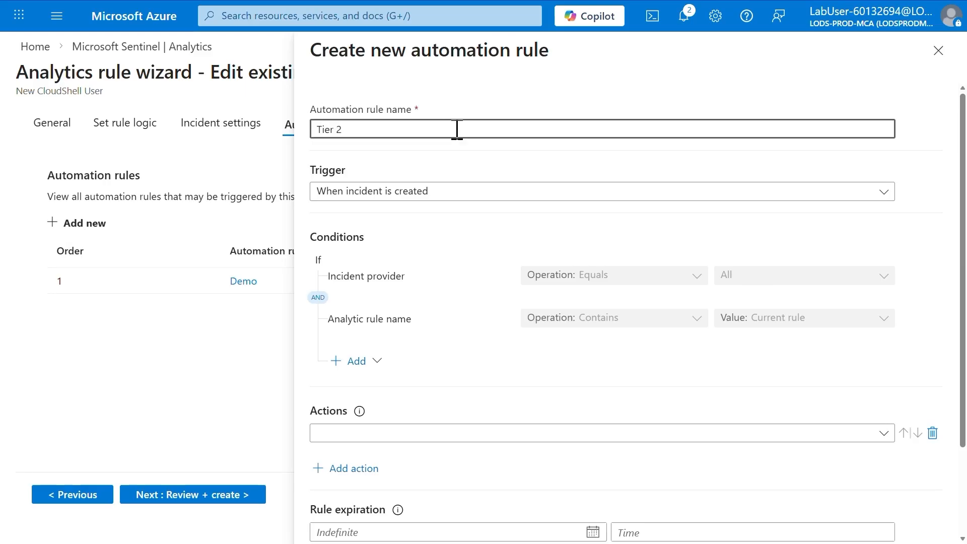
left_click(401, 433)
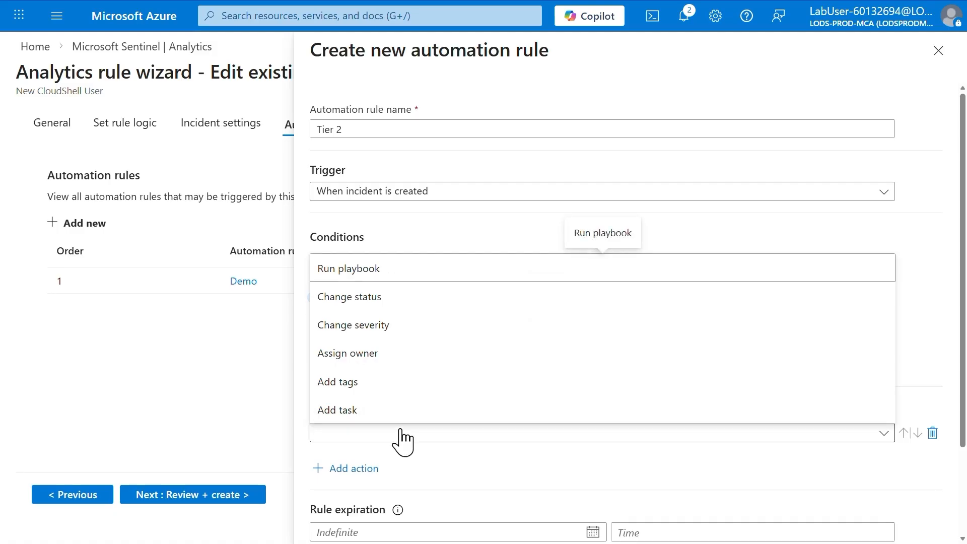
left_click(387, 356)
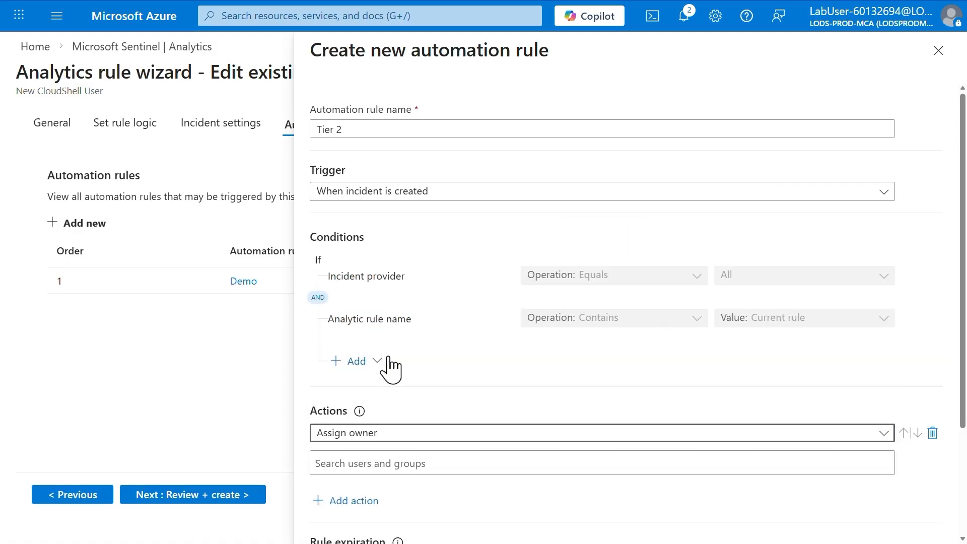
- Apply the Tier 2 automation rule with the signed-in lab user's account as owner, and save the New CloudShell User analytics rule
scroll(416, 427, "down", 3)
left_click(416, 339)
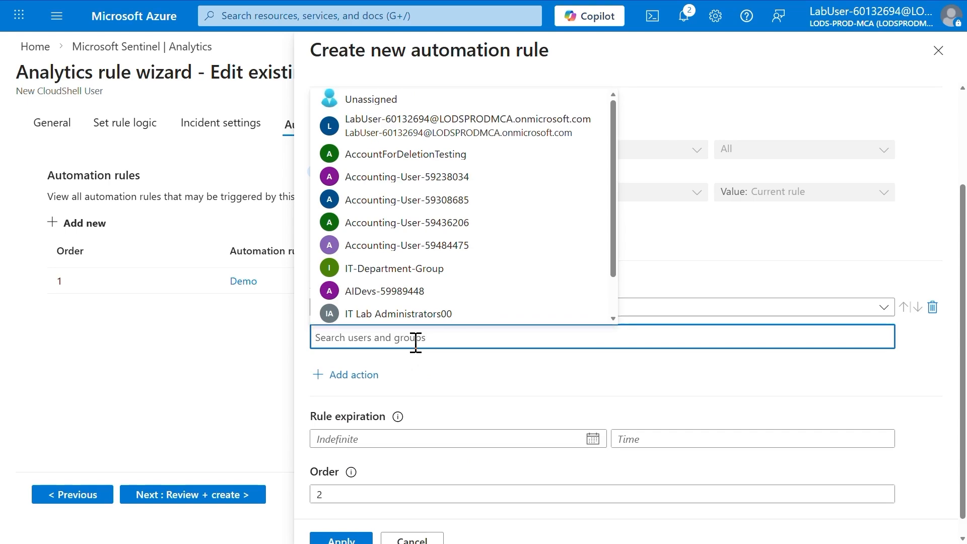
left_click(430, 129)
left_click(341, 538)
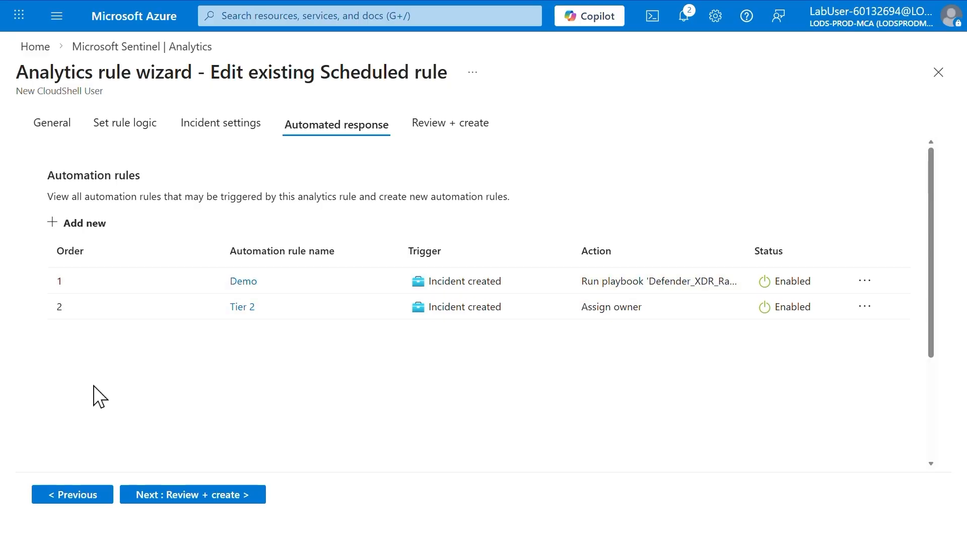
left_click(181, 496)
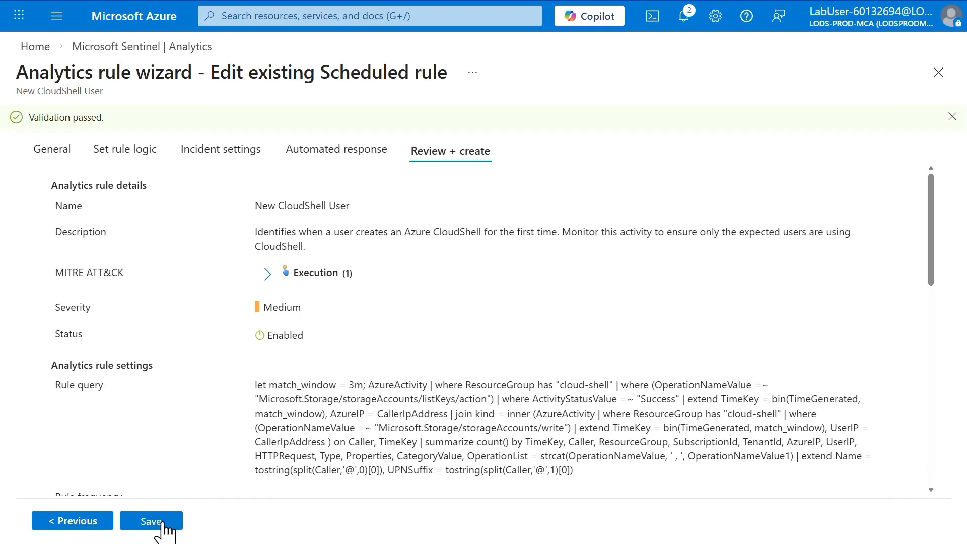
left_click(163, 525)
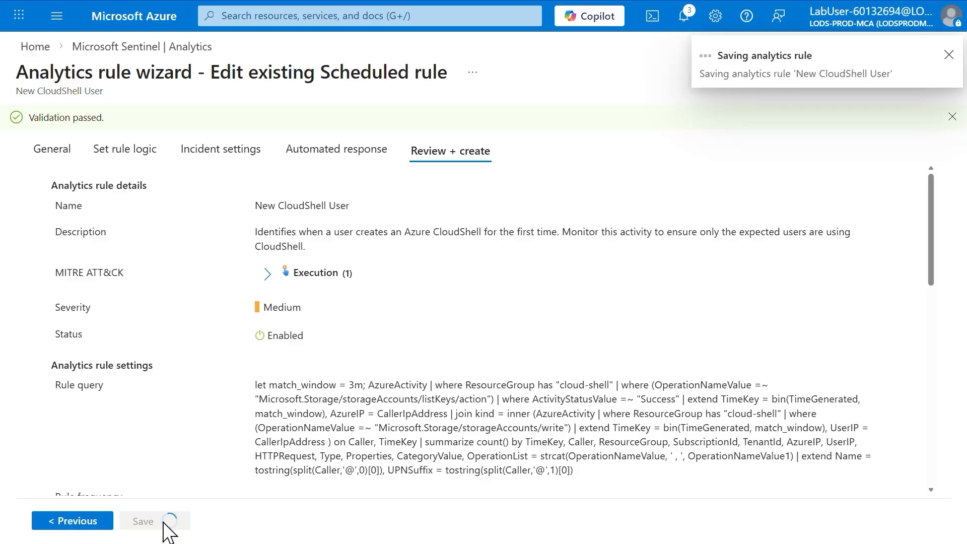